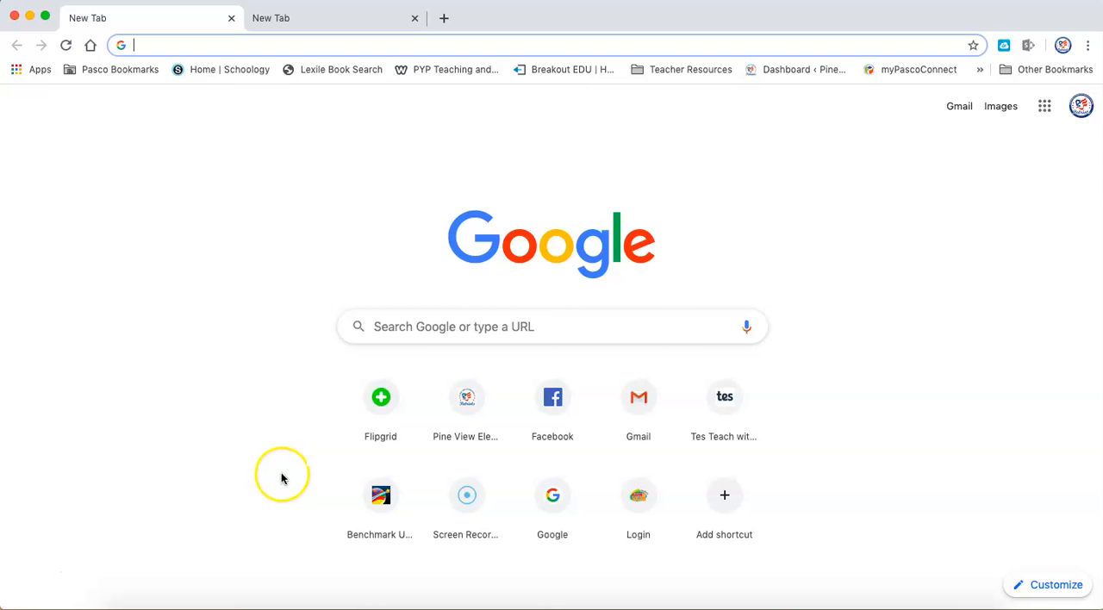
Open Flipgrid's educator dashboard and sign out of the account.
left_click(381, 407)
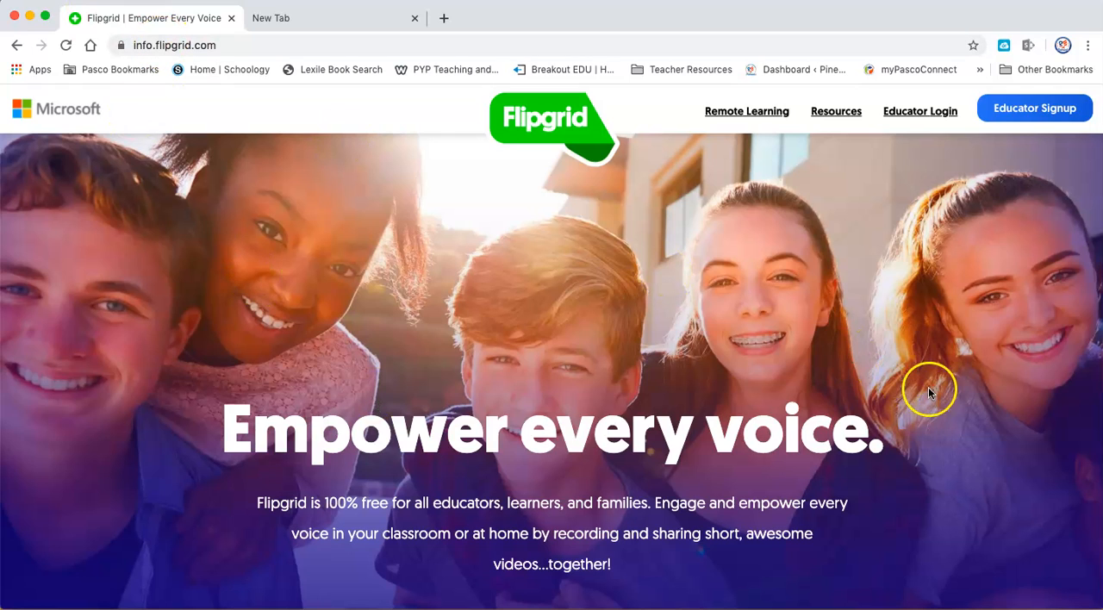
left_click(1037, 123)
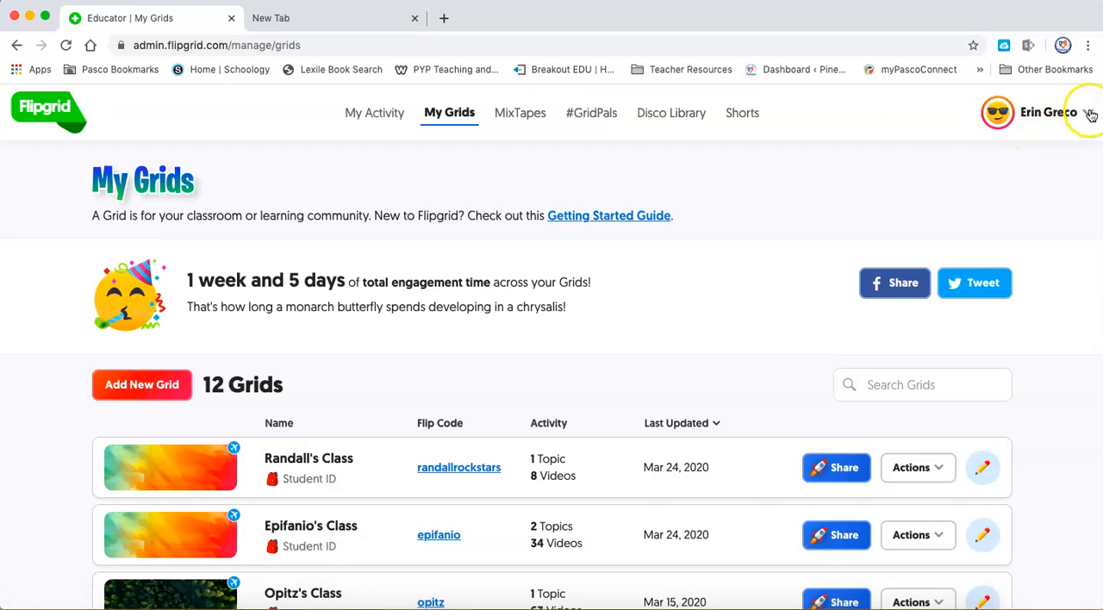
left_click(1090, 115)
left_click(1004, 257)
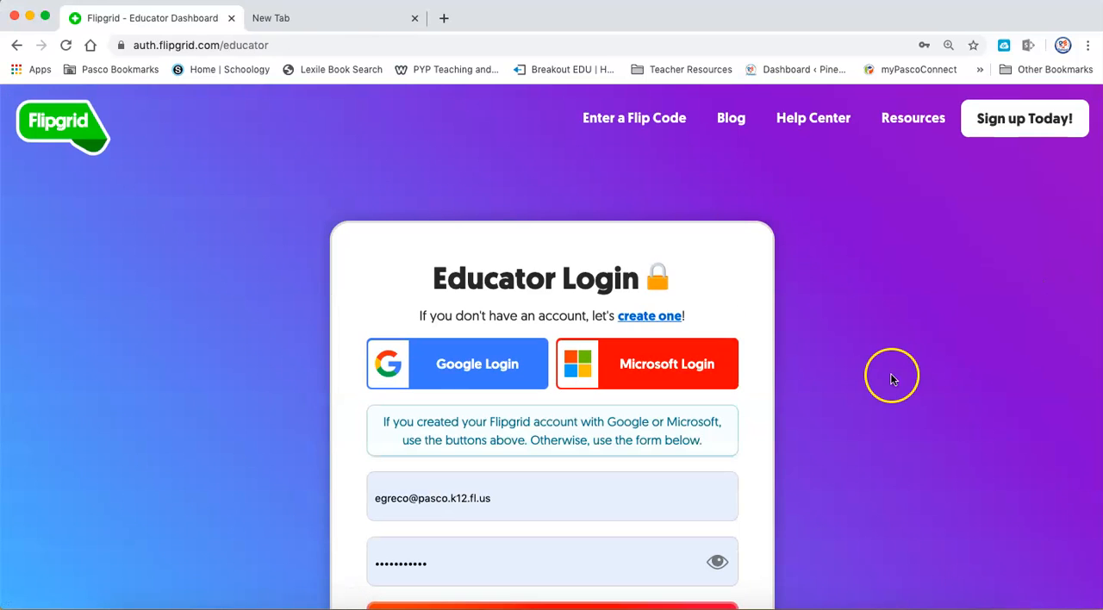
Sign in to the Flipgrid educator account using the Microsoft login option.
scroll(891, 374, "down", 3)
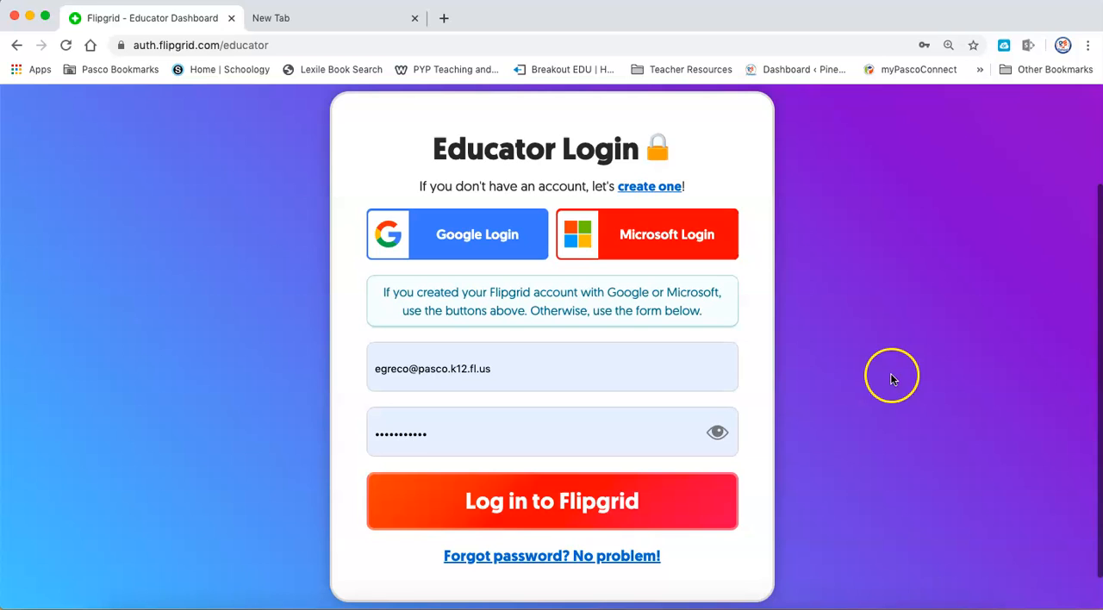
left_click(656, 239)
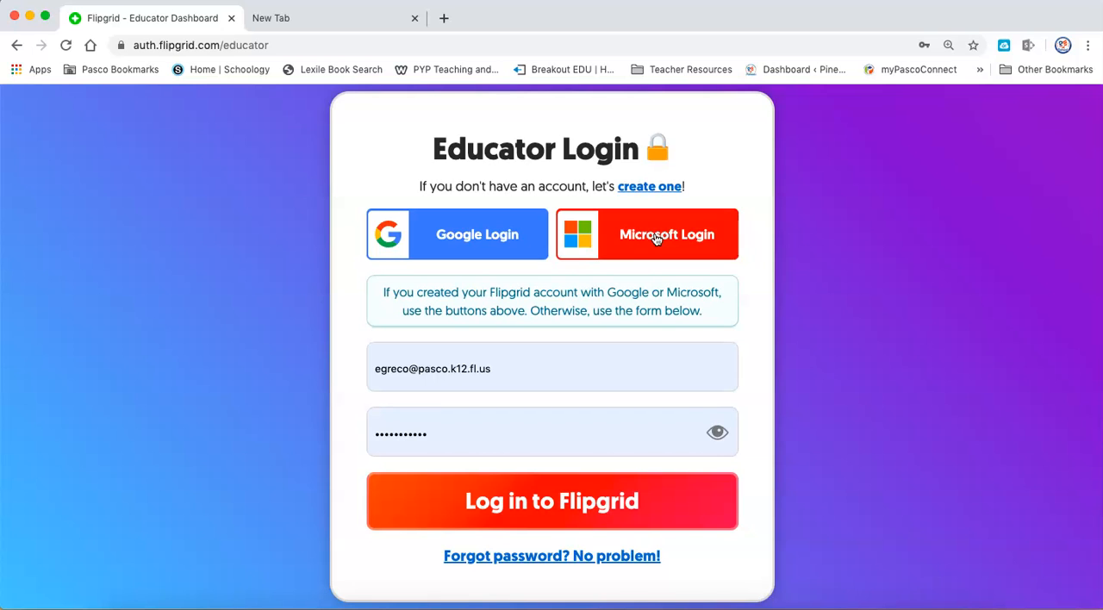
left_click(656, 239)
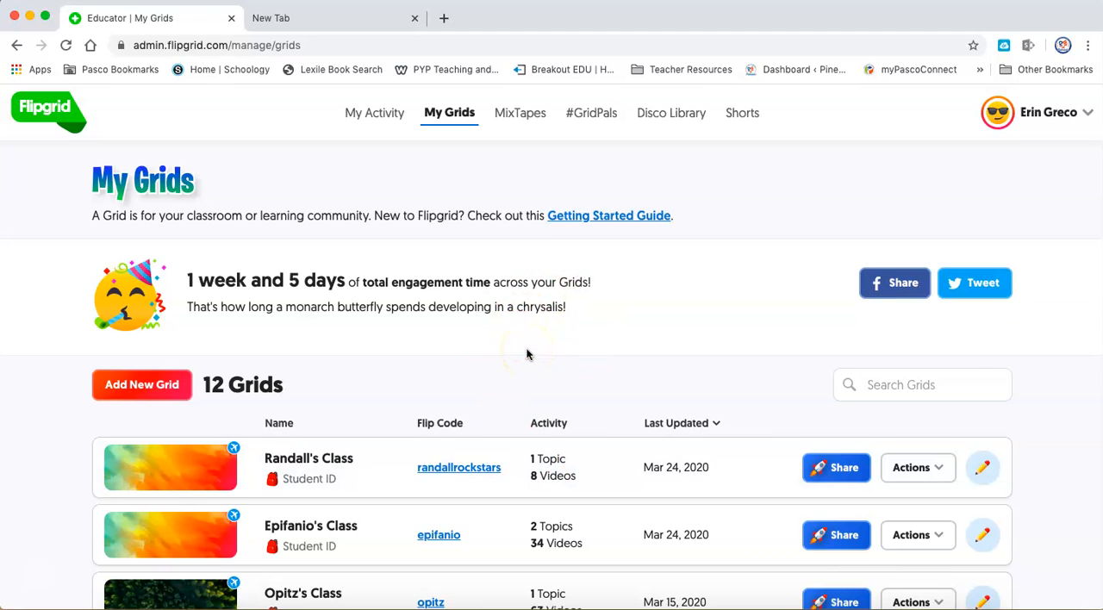
Start a new grid named with the teacher's surname plus "How To" and choose the Student ID grid type.
scroll(527, 353, "down", 3)
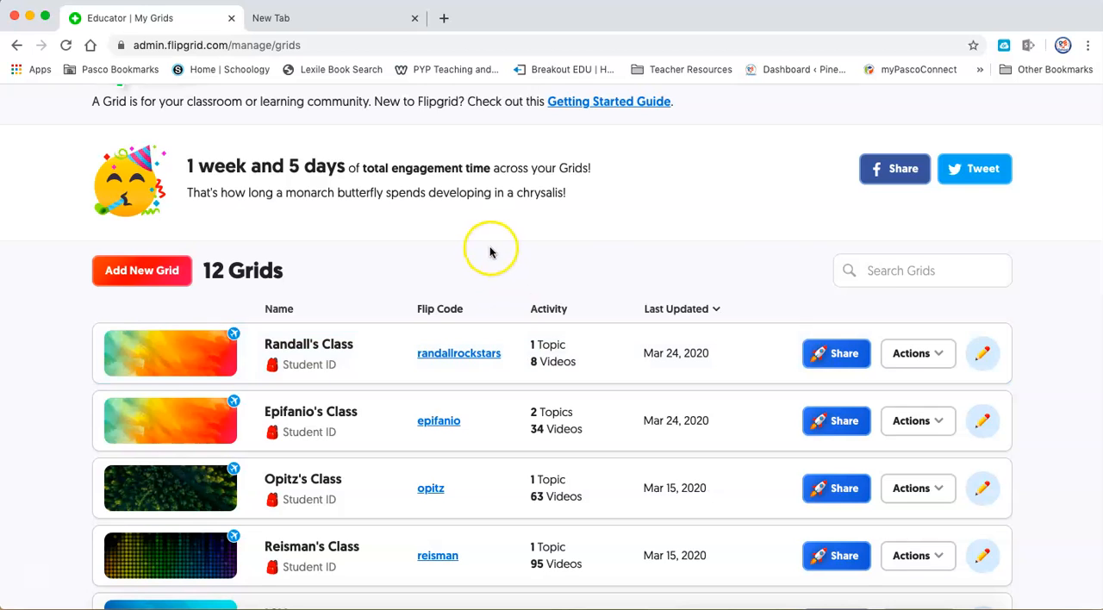
scroll(488, 264, "up", 2)
left_click(160, 355)
left_click(308, 259)
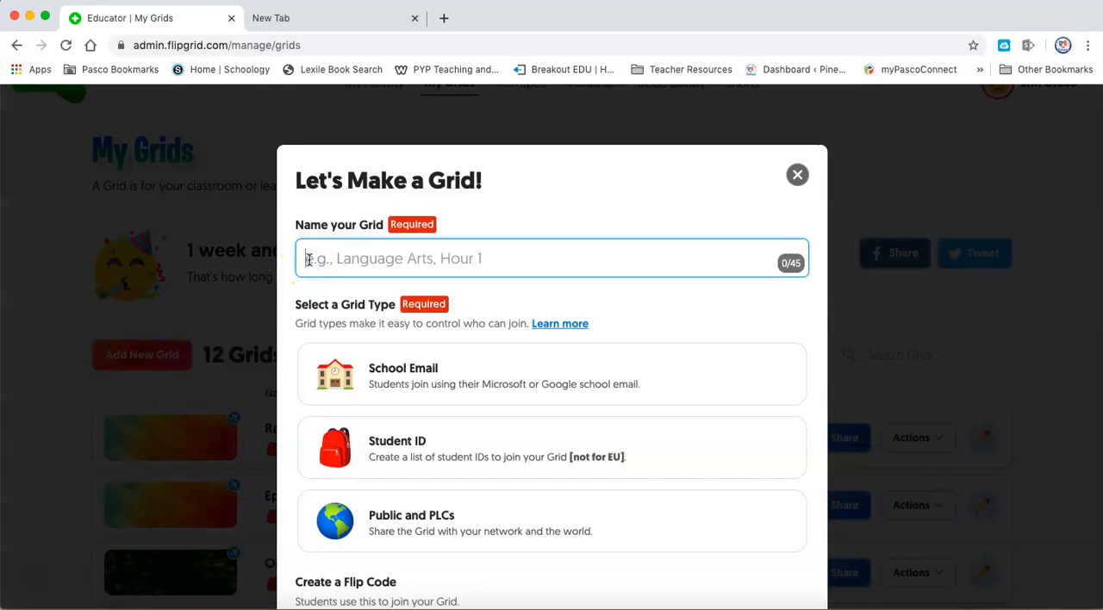
type("Greco's")
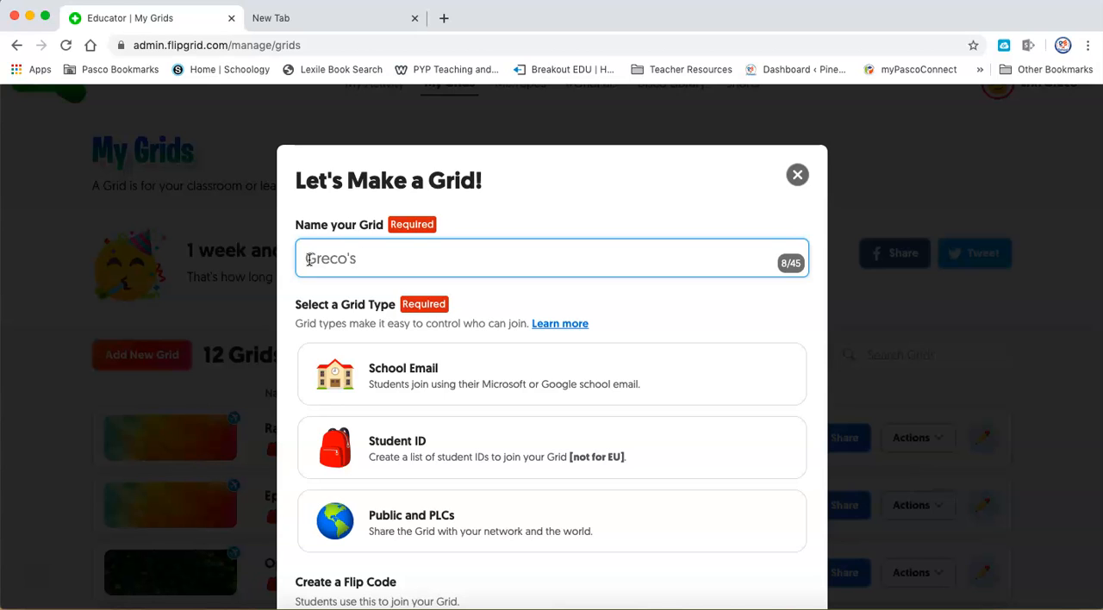
type(" How To")
left_click(316, 273)
left_click(392, 441)
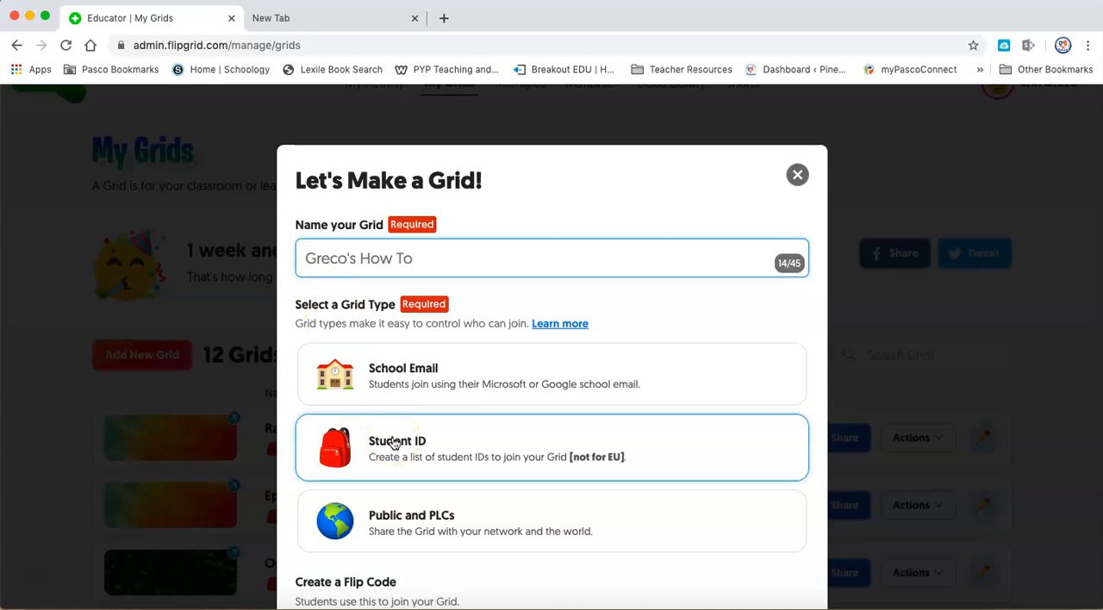
left_click(393, 443)
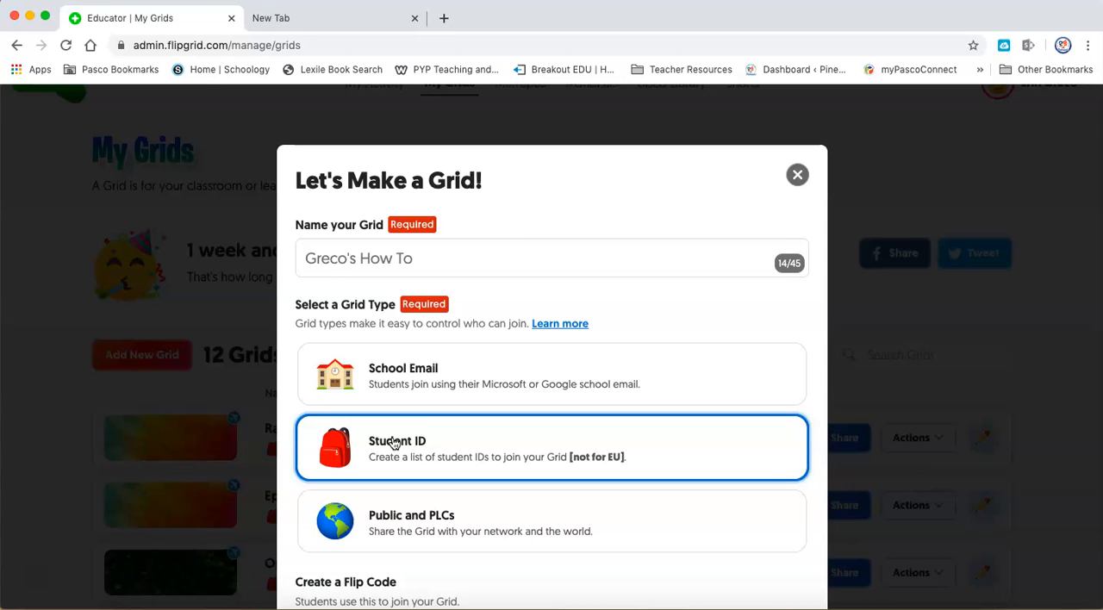
scroll(295, 422, "down", 3)
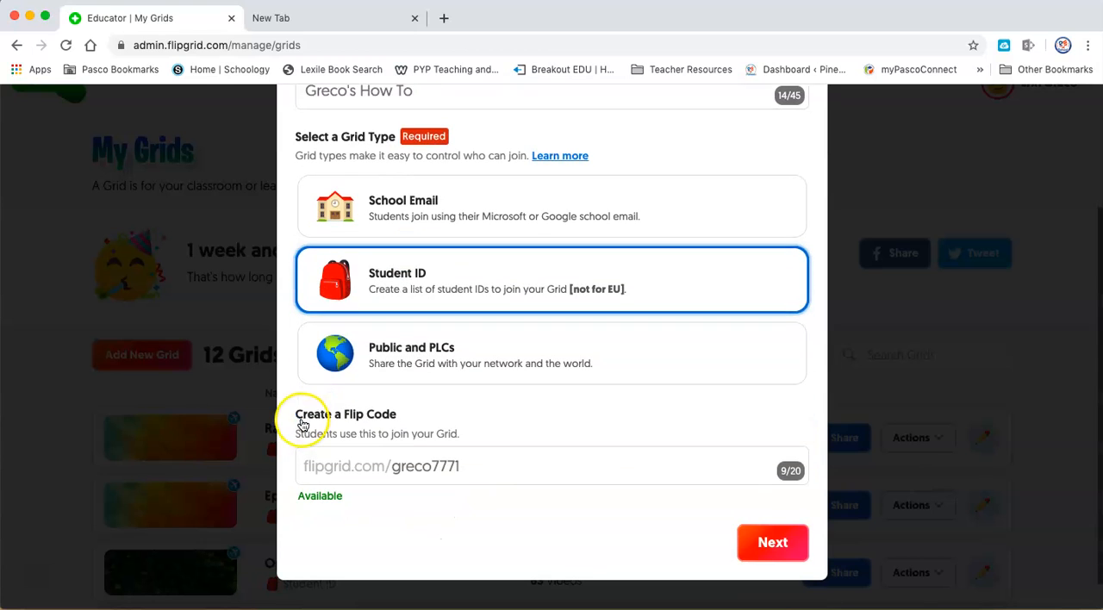
left_click(480, 471)
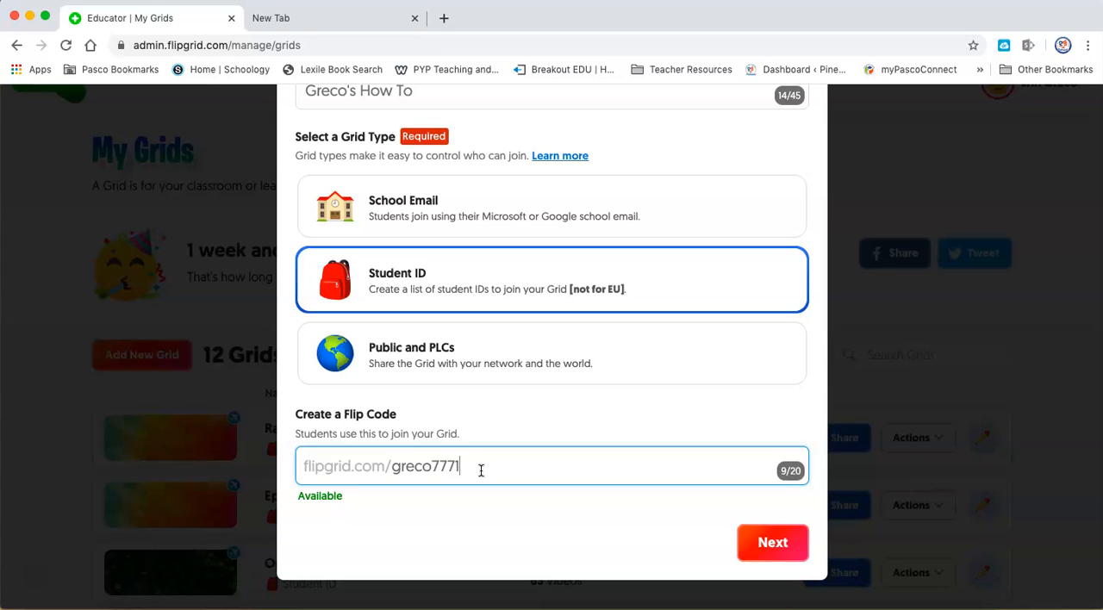
left_click(422, 467)
left_click_drag(471, 470, 434, 470)
left_click(318, 508)
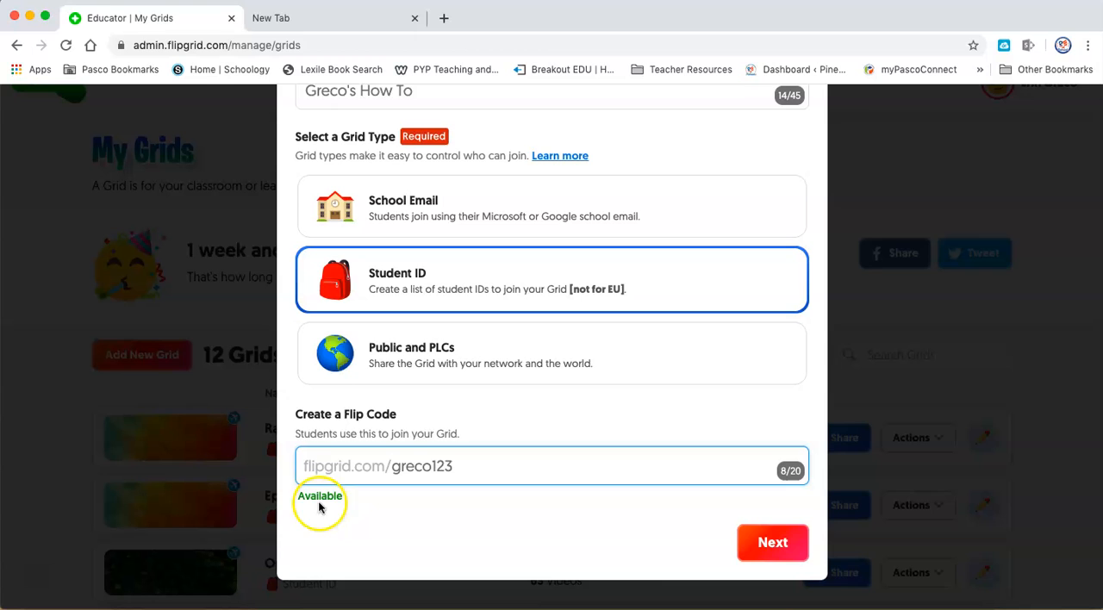
left_click(762, 553)
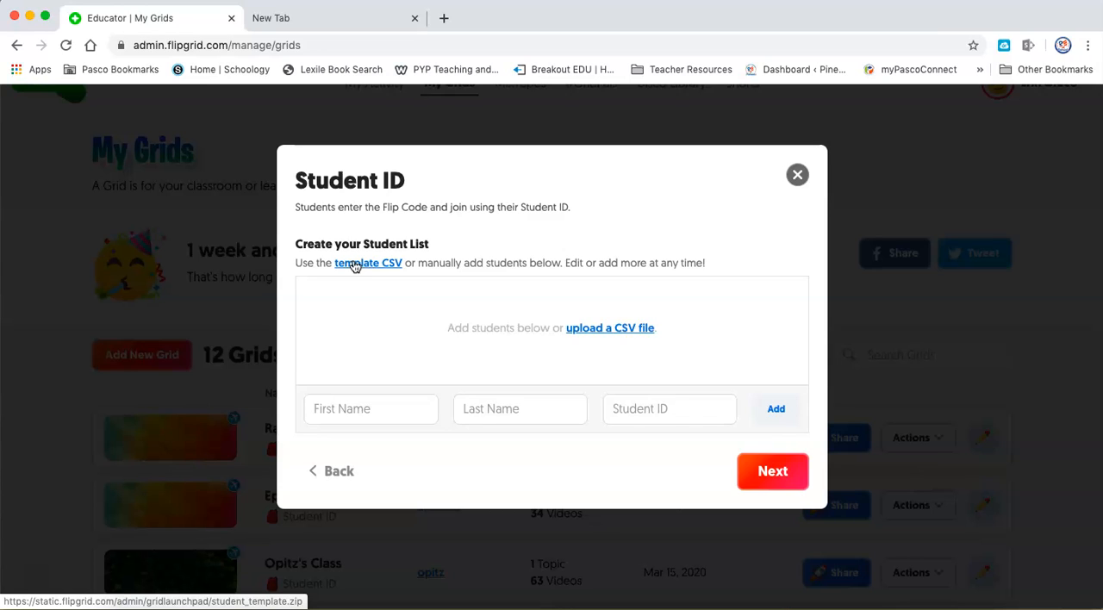
Add the first student to the list with a first name, last name and student ID.
left_click(341, 417)
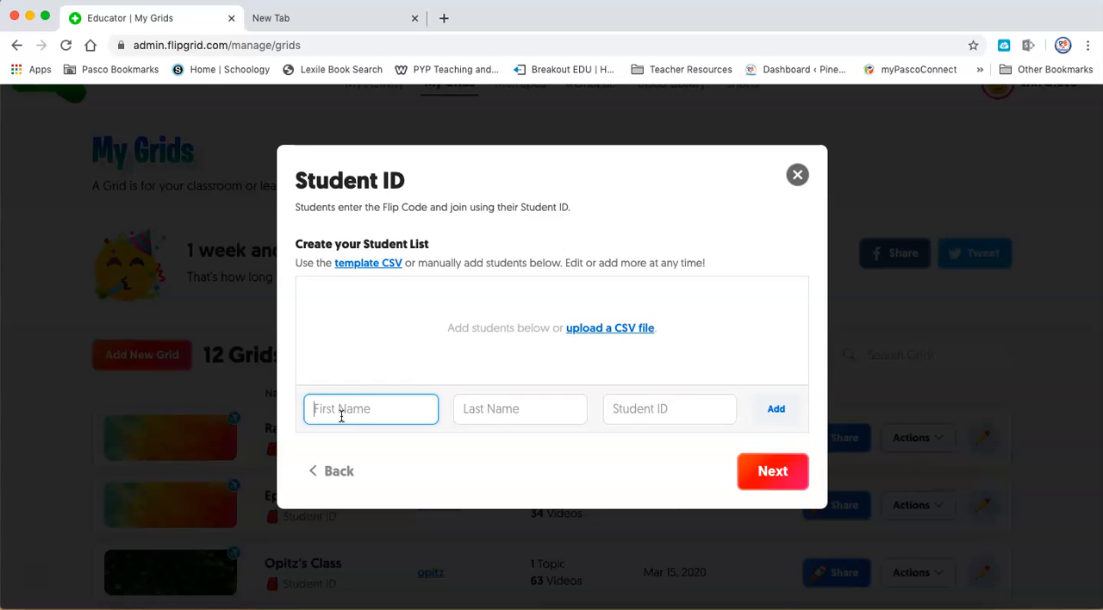
key("Tab")
key("Tab")
type("G")
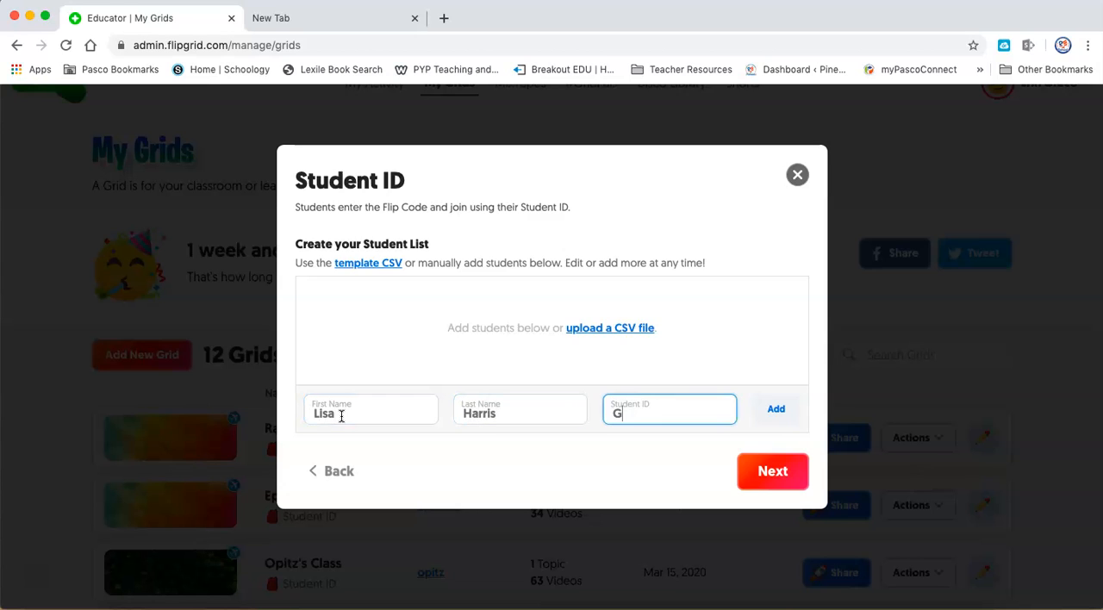
type("1")
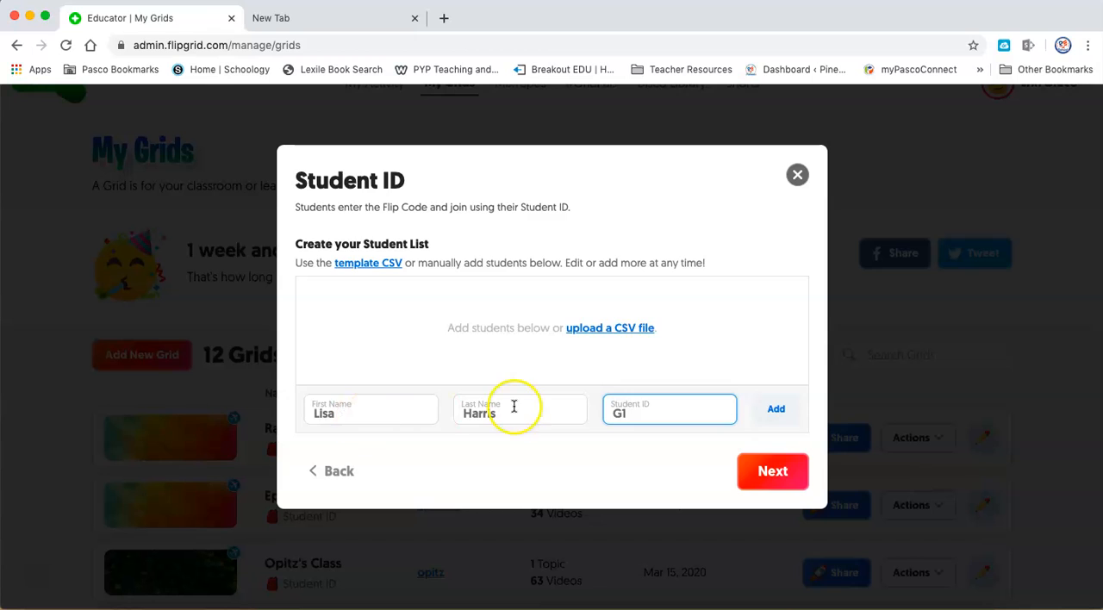
left_click(778, 412)
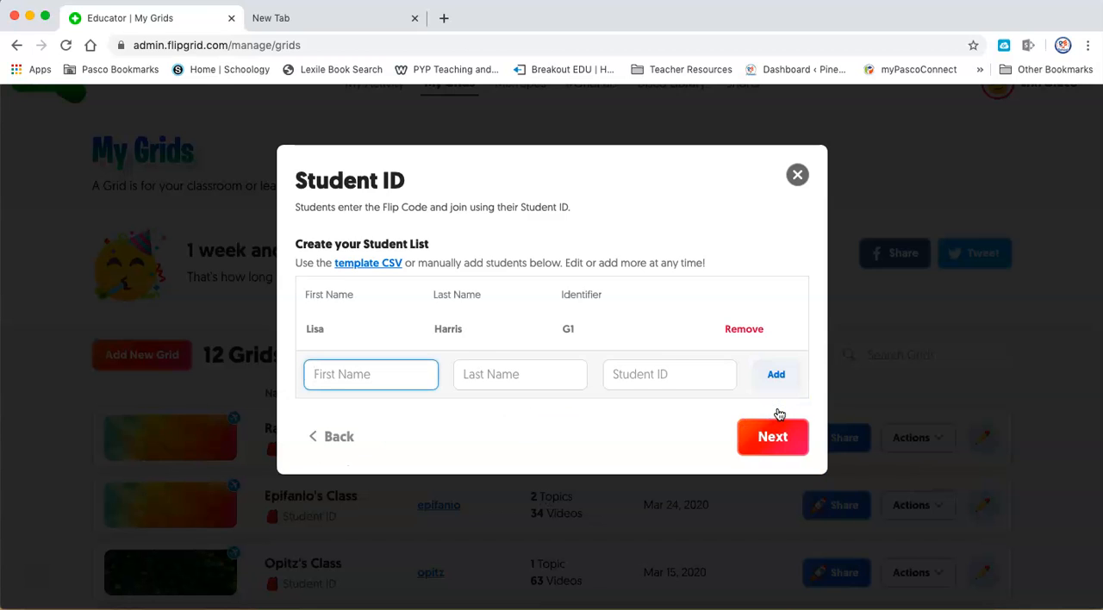
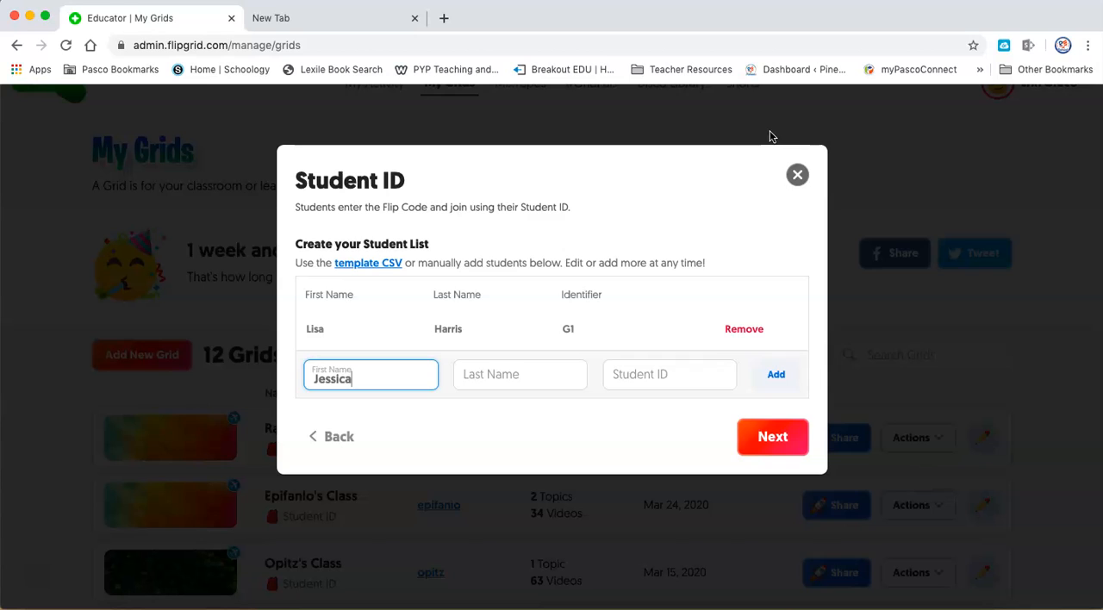
Add a second student with full name and student ID, and proceed to the student ID review.
key("Tab")
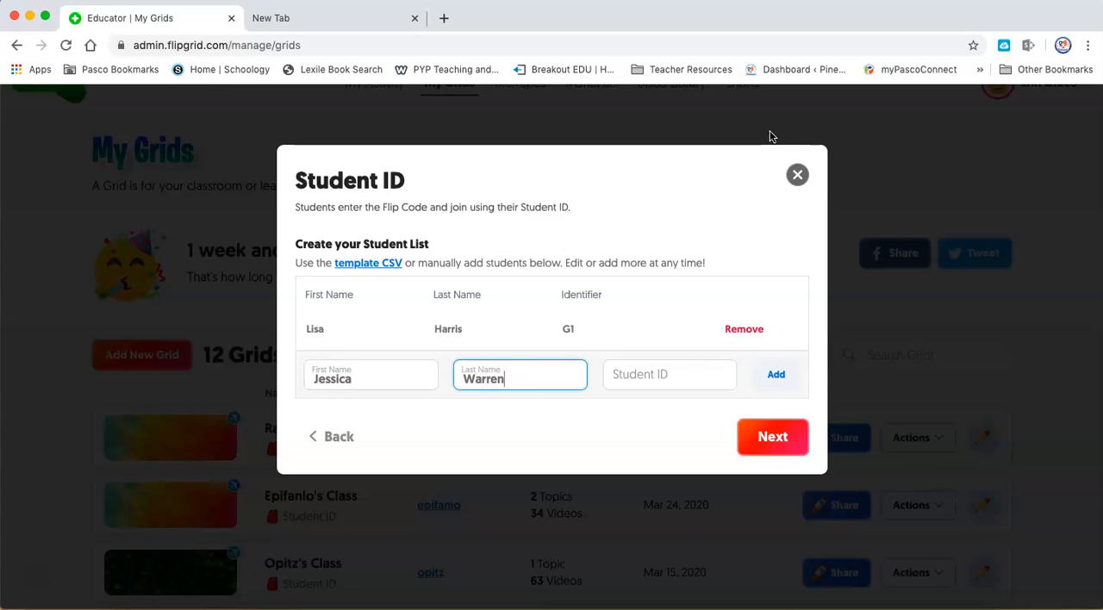
key("Tab")
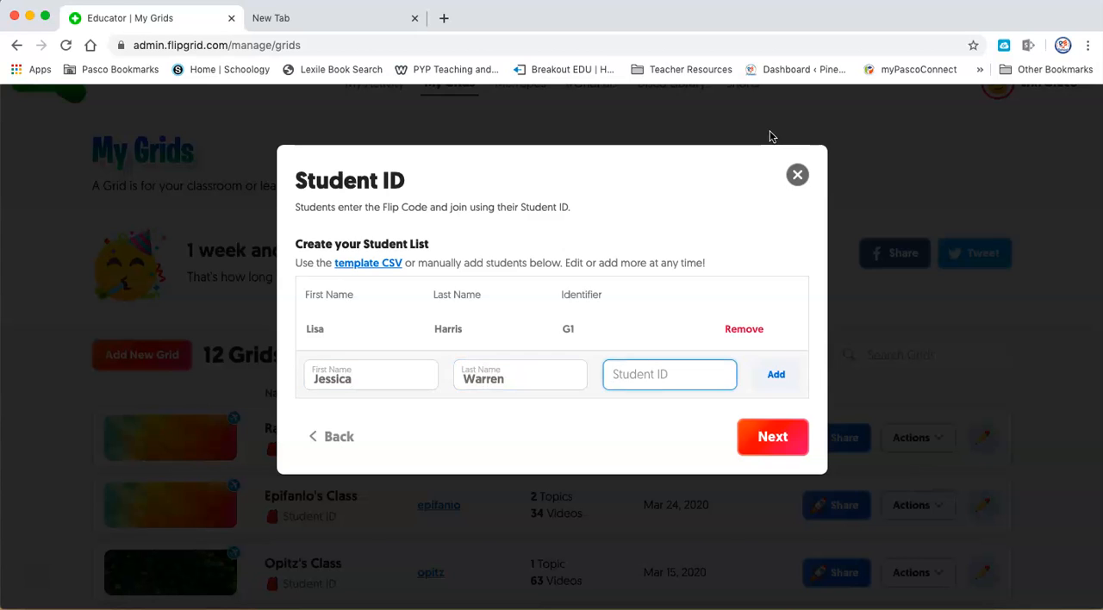
type("G2")
key("Return")
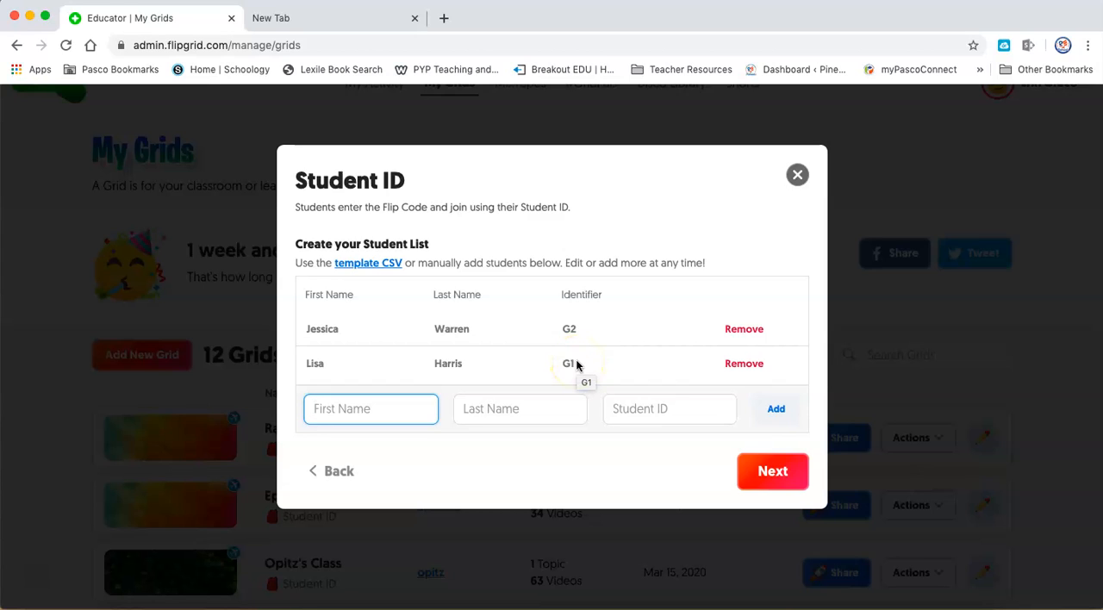
left_click(773, 471)
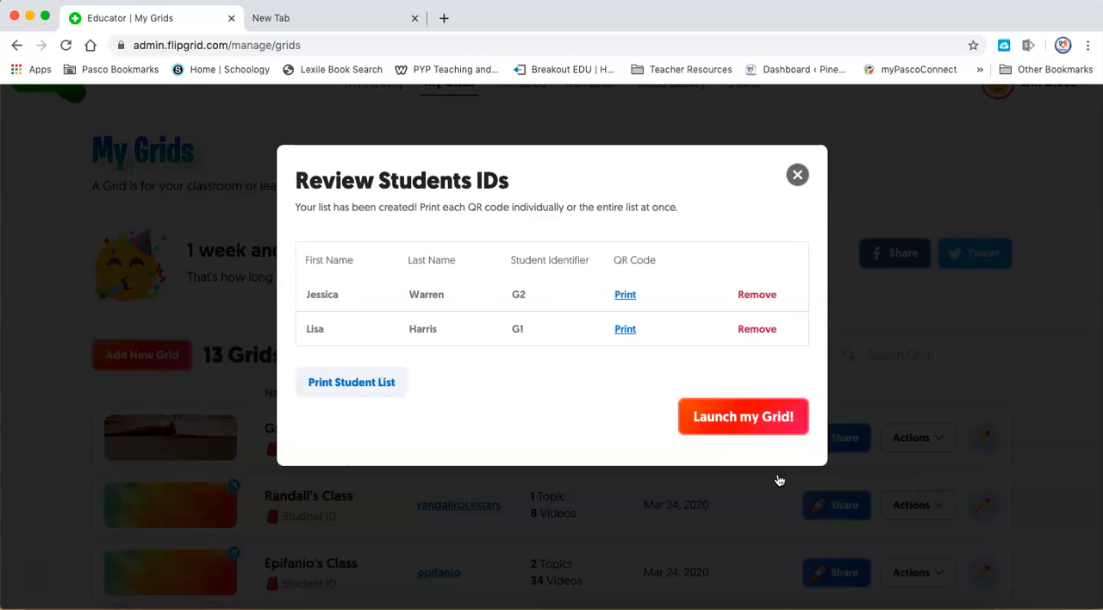
Preview the printable QR badges for the whole student list, cancel printing and return to the ID review.
left_click(349, 391)
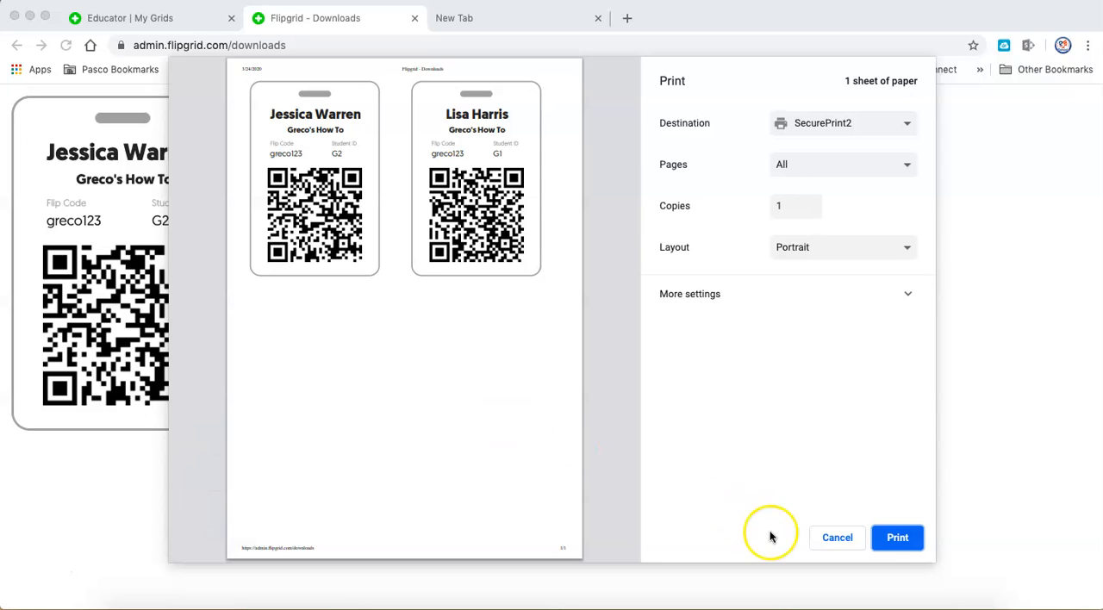
left_click(836, 538)
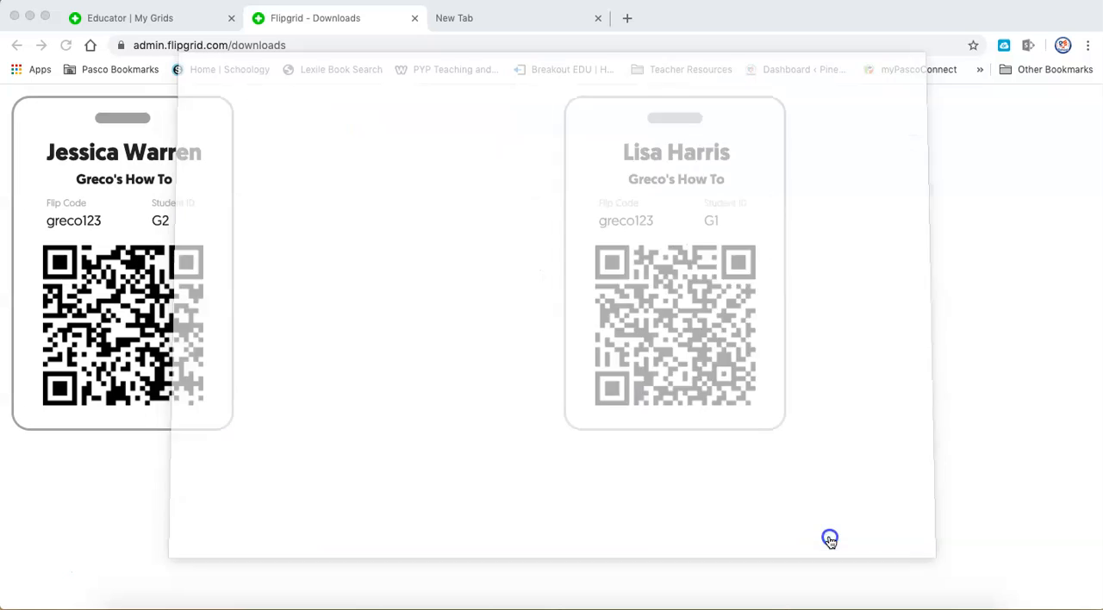
left_click(166, 22)
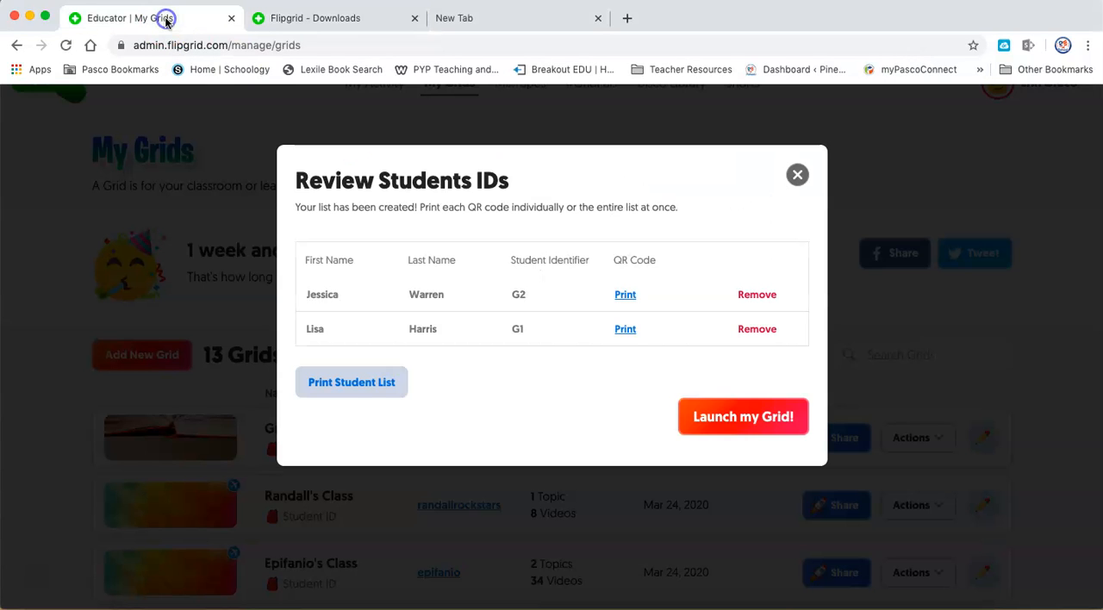
Launch the new grid and go to its details page.
left_click(742, 428)
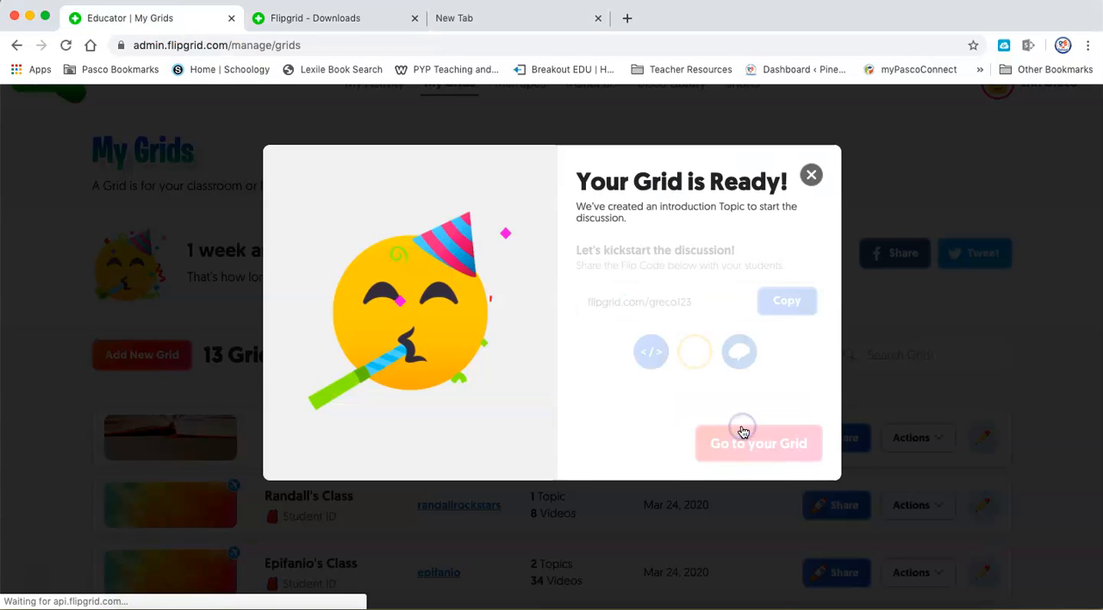
left_click(790, 465)
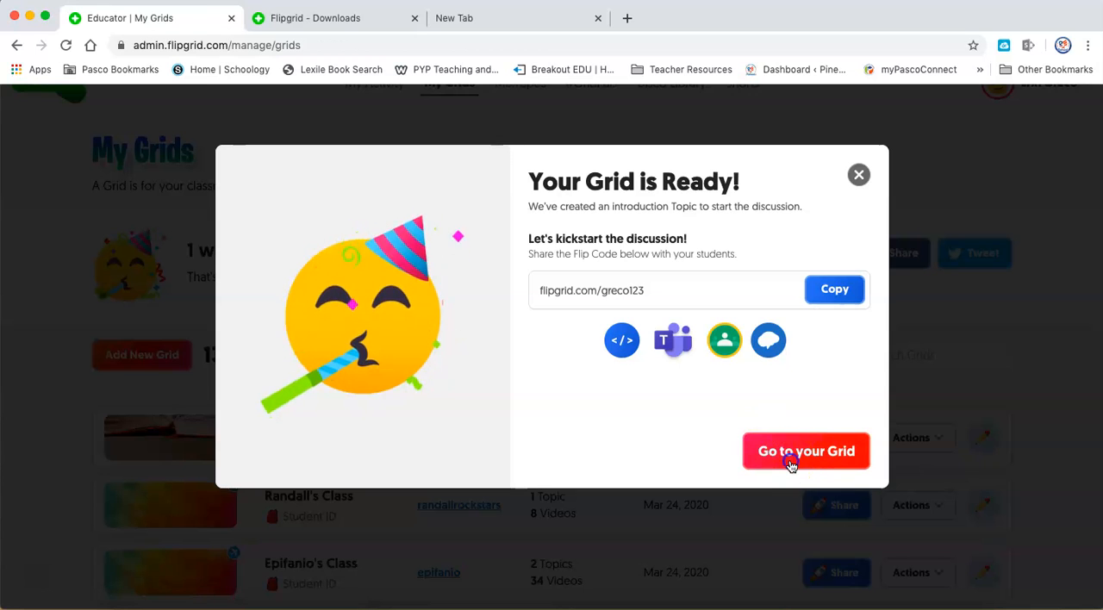
left_click(776, 438)
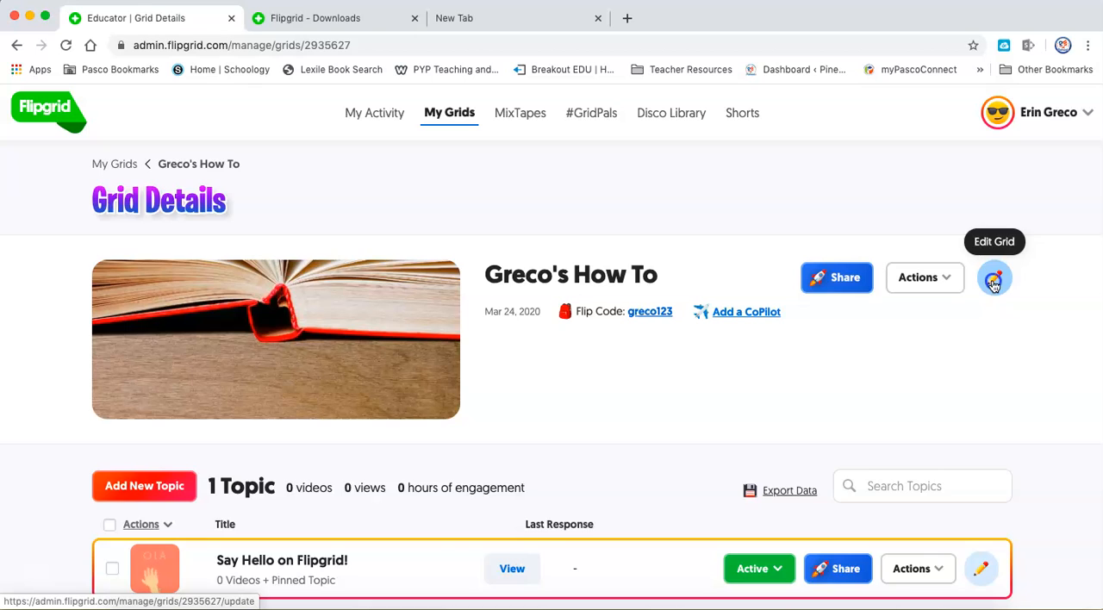
Check the student list in the grid's edit page and return to the grid details.
left_click(994, 283)
scroll(881, 463, "down", 3)
scroll(881, 462, "down", 2)
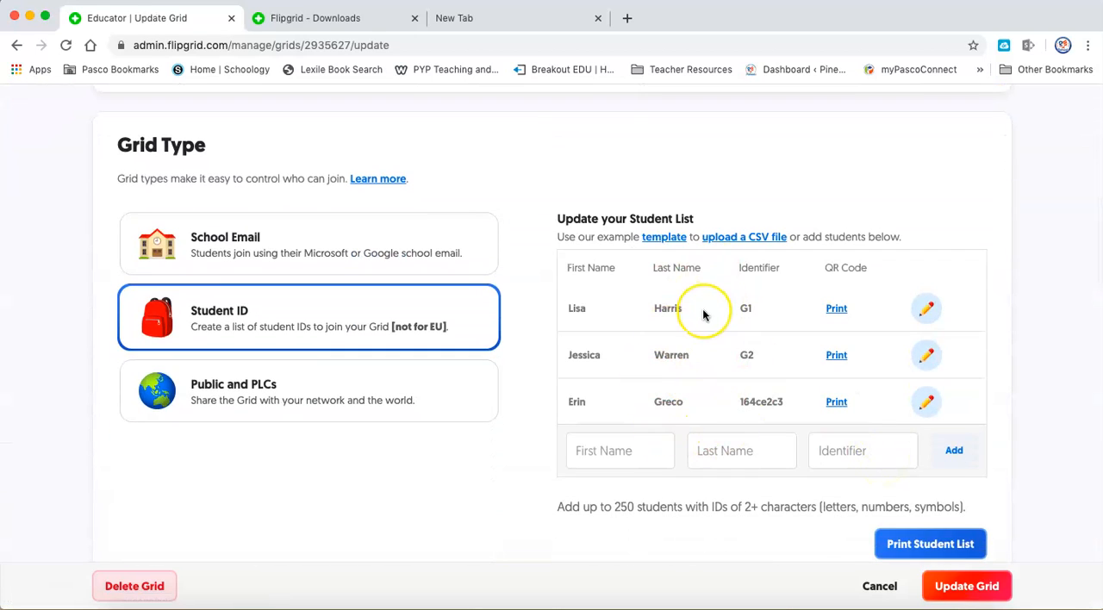
scroll(702, 308, "up", 5)
left_click(17, 45)
Reopen the grid for editing and review its name, flip code, Student ID type and student list.
scroll(355, 314, "down", 2)
scroll(355, 314, "down", 1)
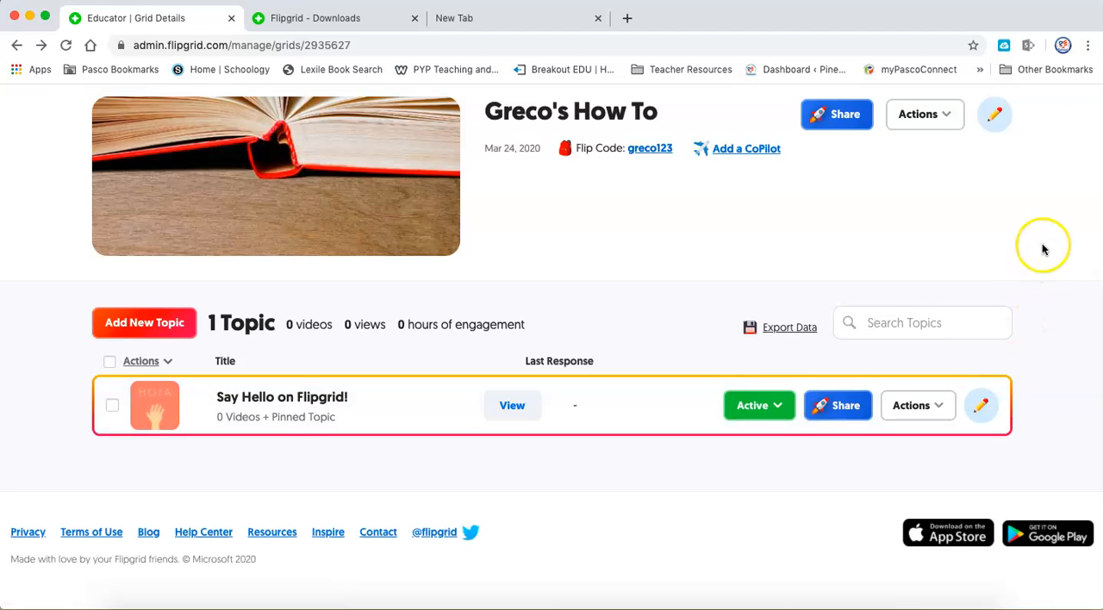
scroll(1043, 249, "up", 3)
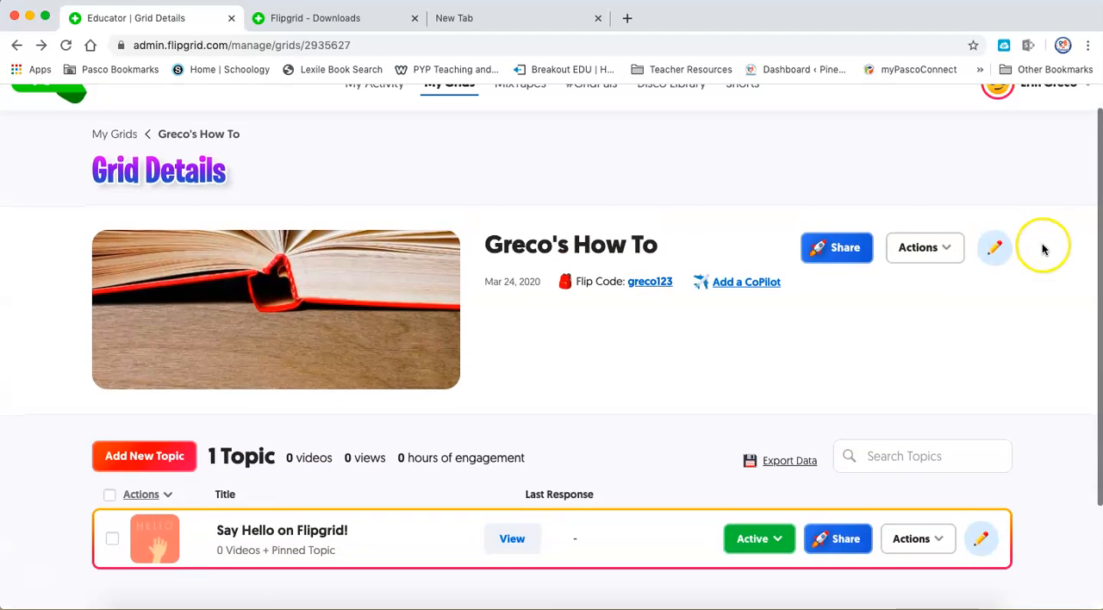
left_click(991, 259)
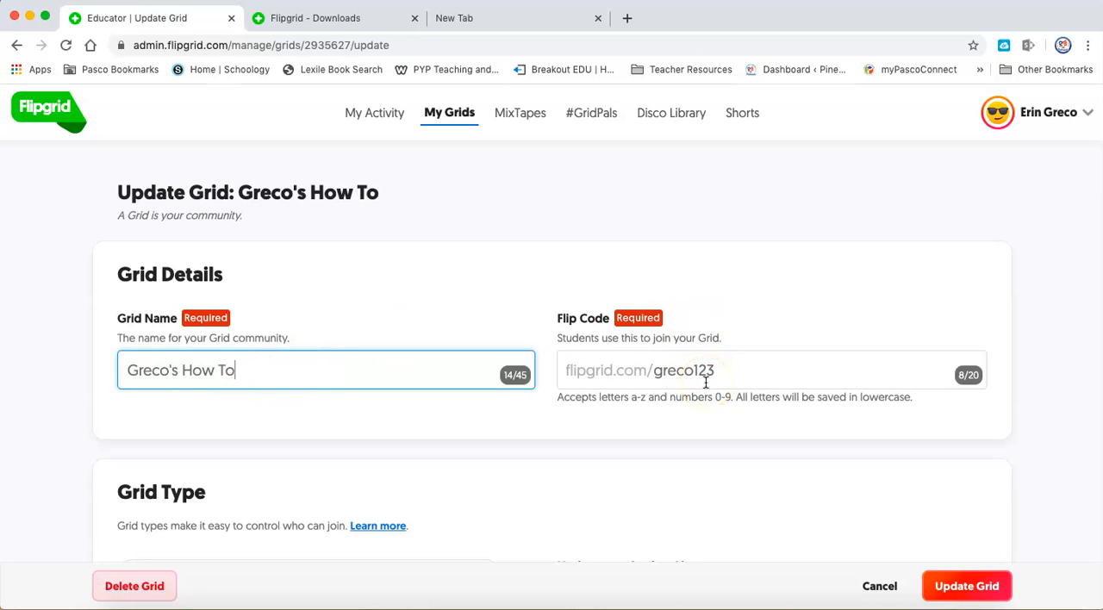
scroll(705, 382, "down", 5)
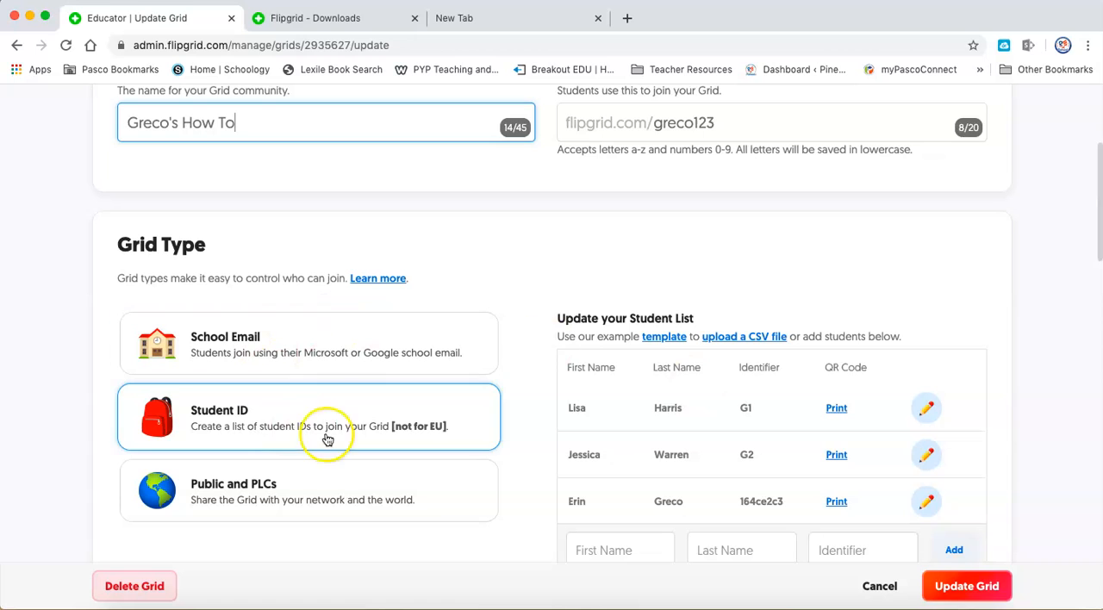
left_click(323, 432)
scroll(758, 306, "down", 2)
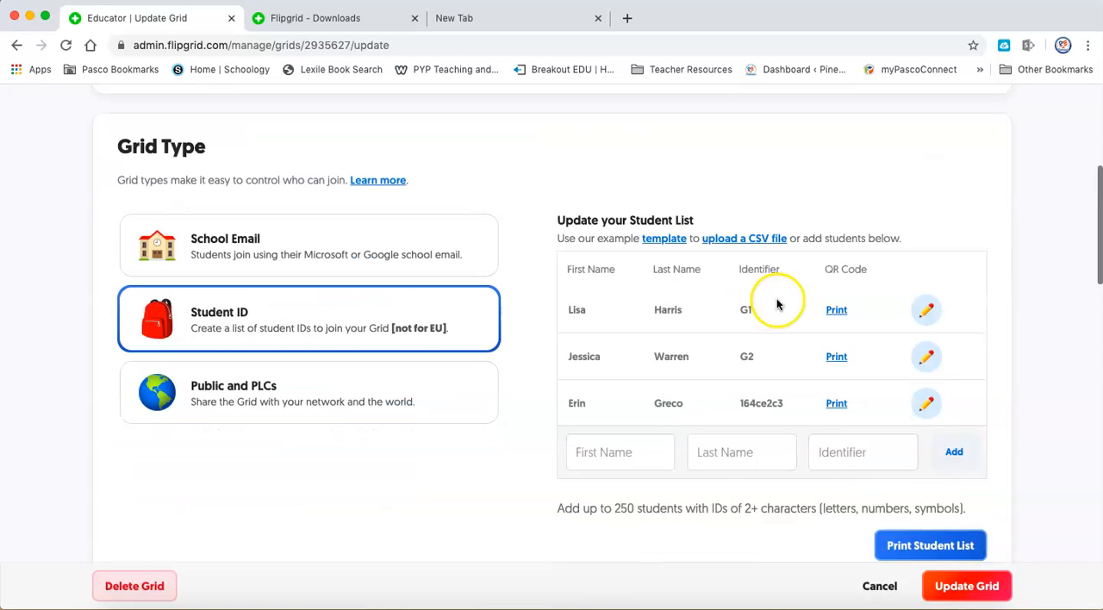
Review the grid's Features and Personalize sections below the student list.
scroll(758, 310, "down", 1)
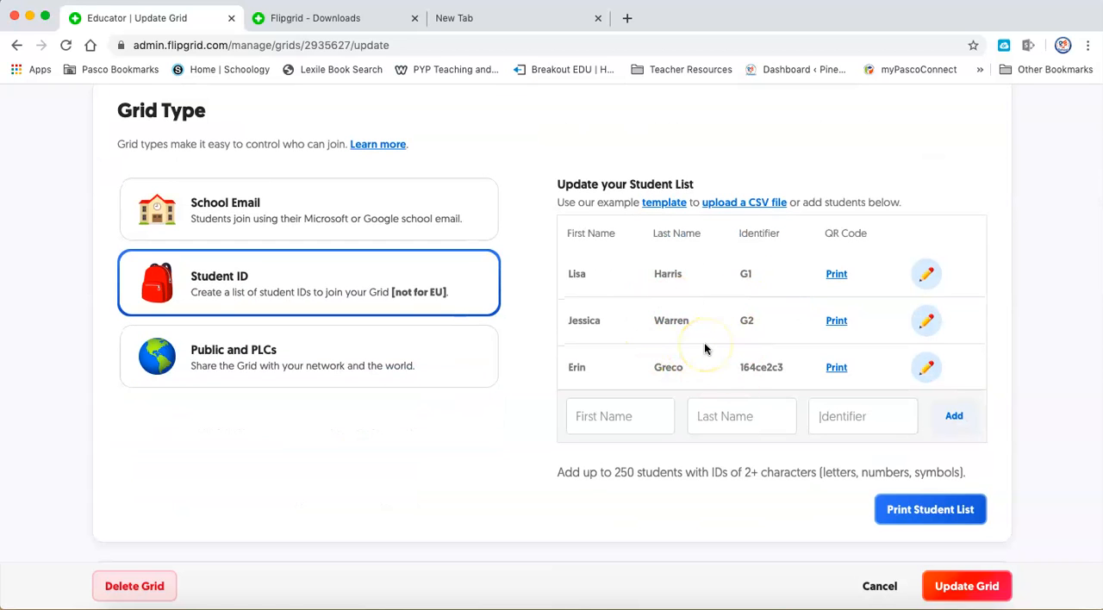
scroll(704, 349, "down", 6)
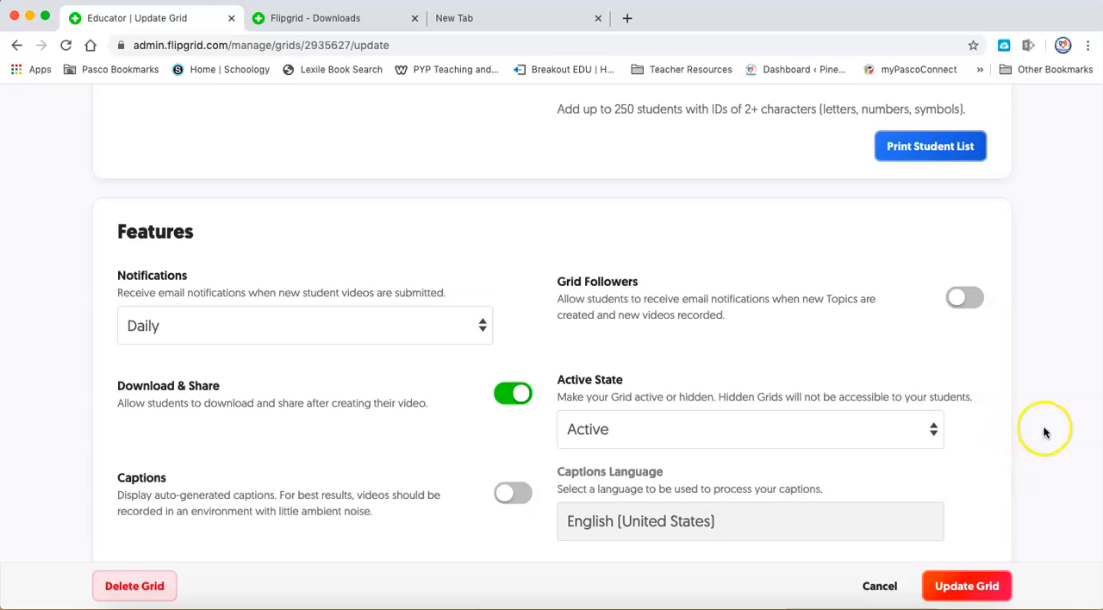
scroll(1096, 425, "down", 2)
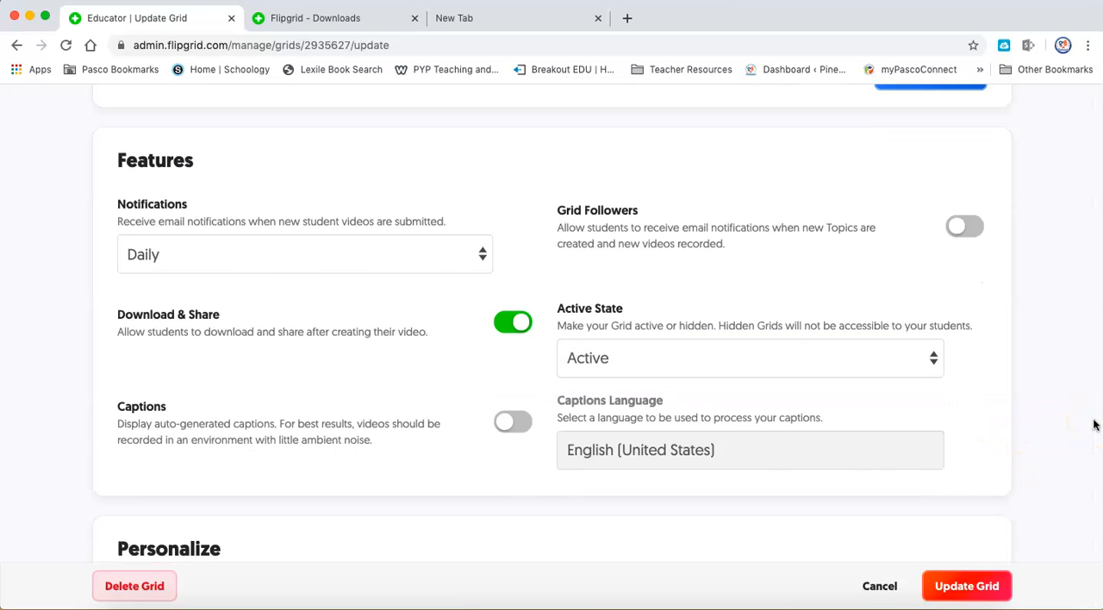
scroll(1094, 419, "down", 10)
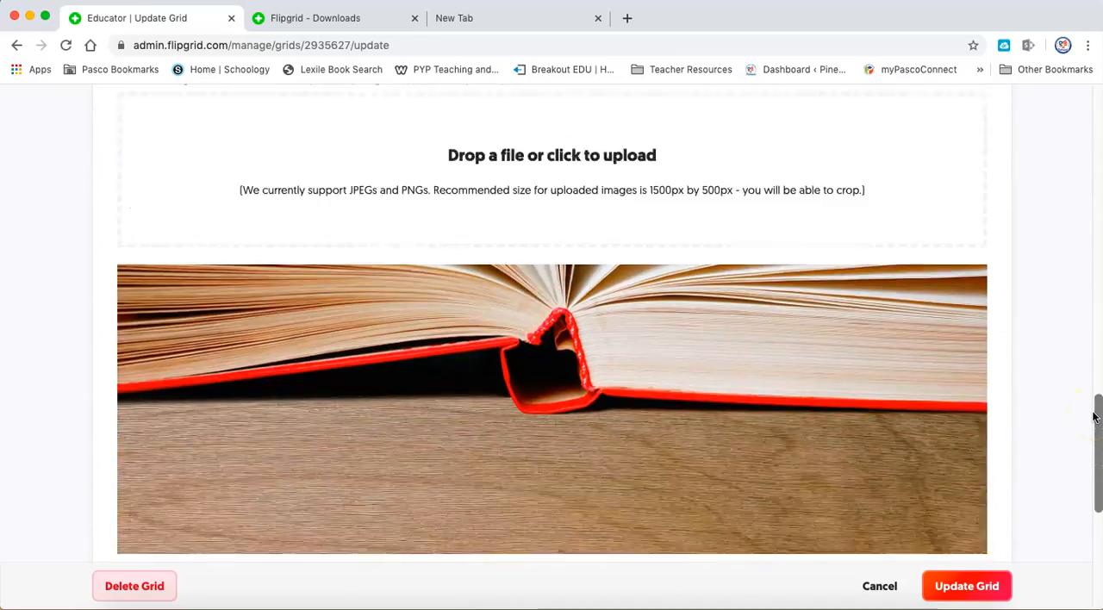
scroll(1093, 417, "down", 5)
scroll(1093, 417, "up", 10)
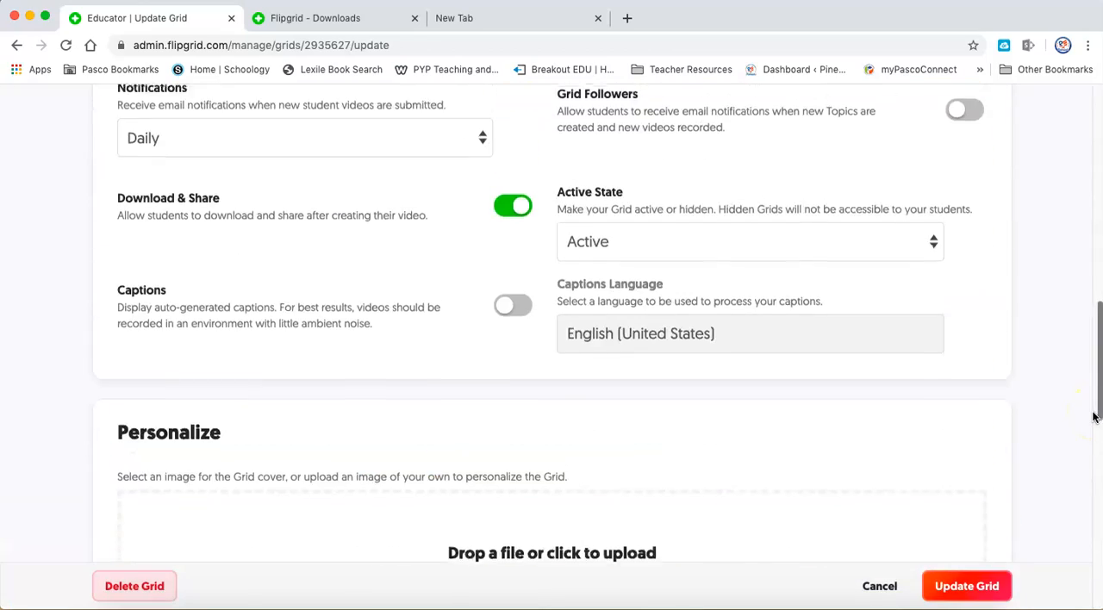
scroll(1092, 417, "up", 4)
left_click(1050, 422)
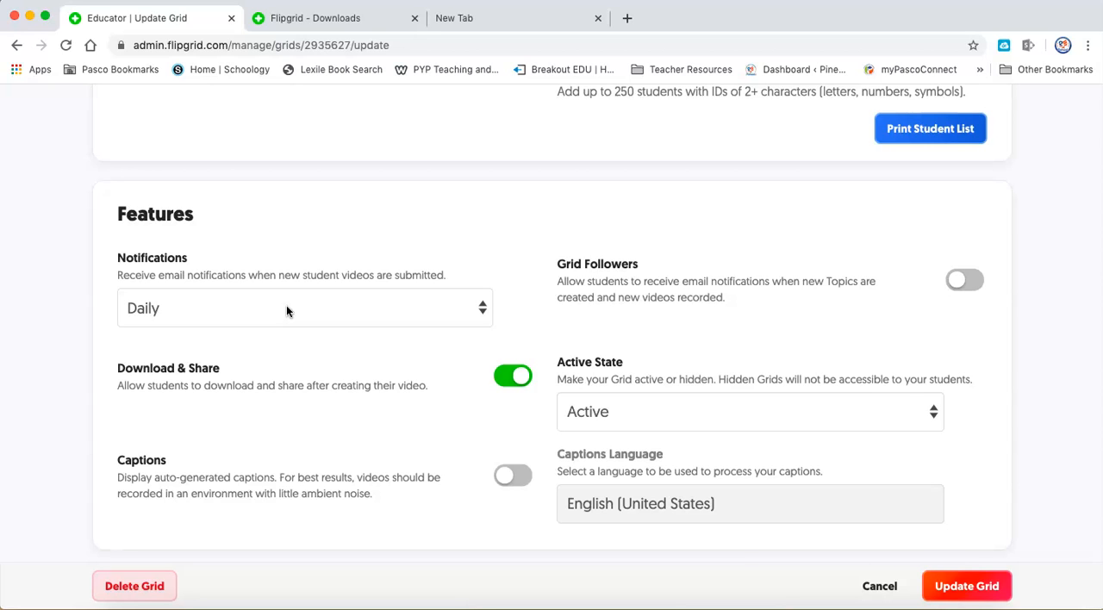
Check the notification frequency choices, then review the remaining features and the available grid cover images.
left_click(487, 312)
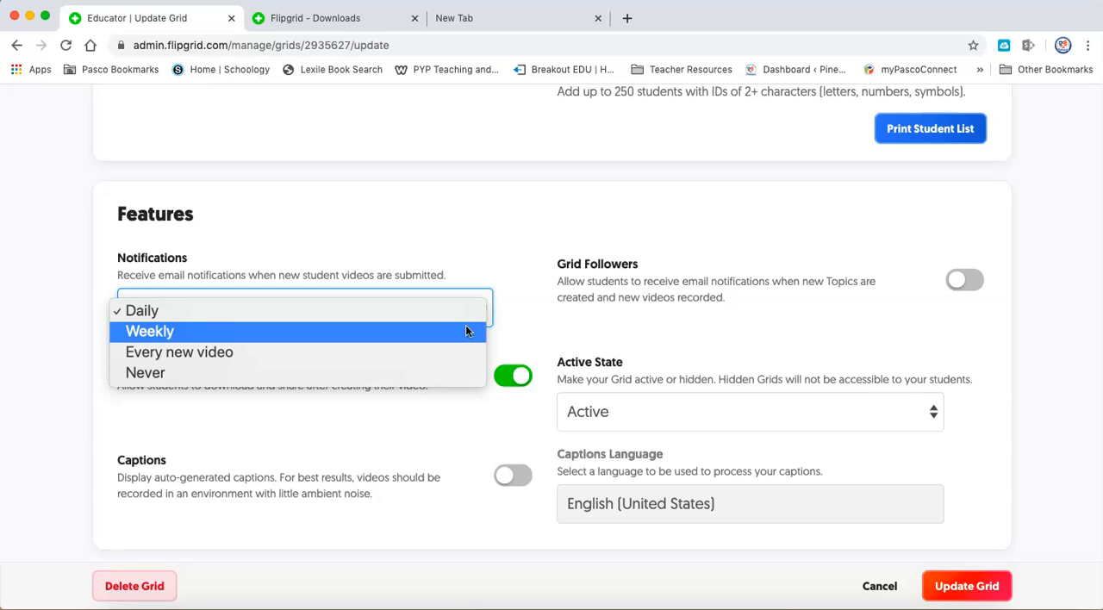
left_click(379, 384)
left_click(440, 237)
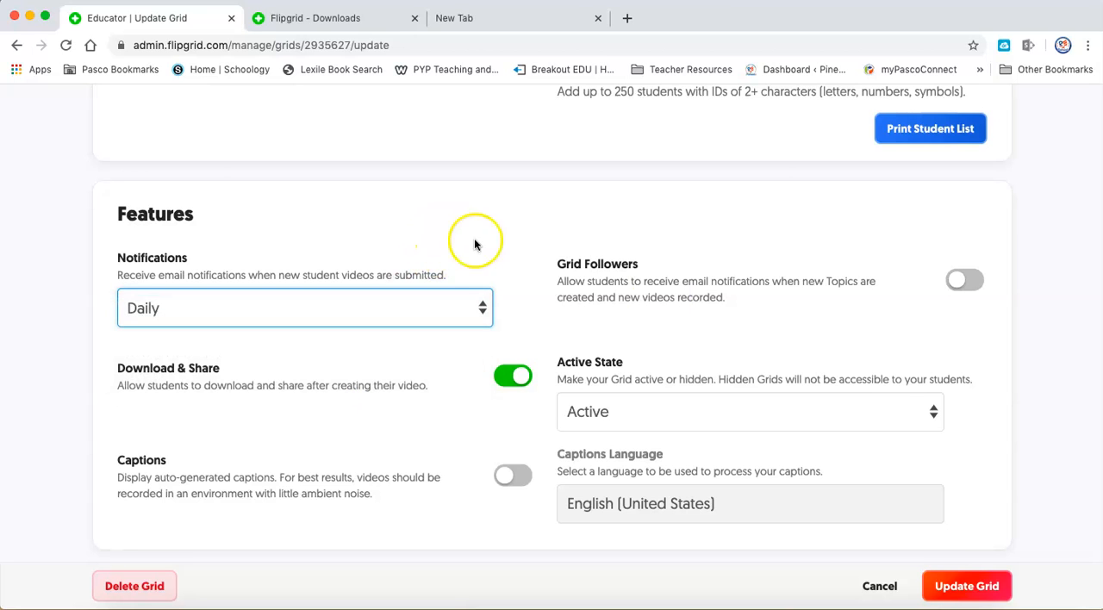
scroll(1082, 462, "down", 2)
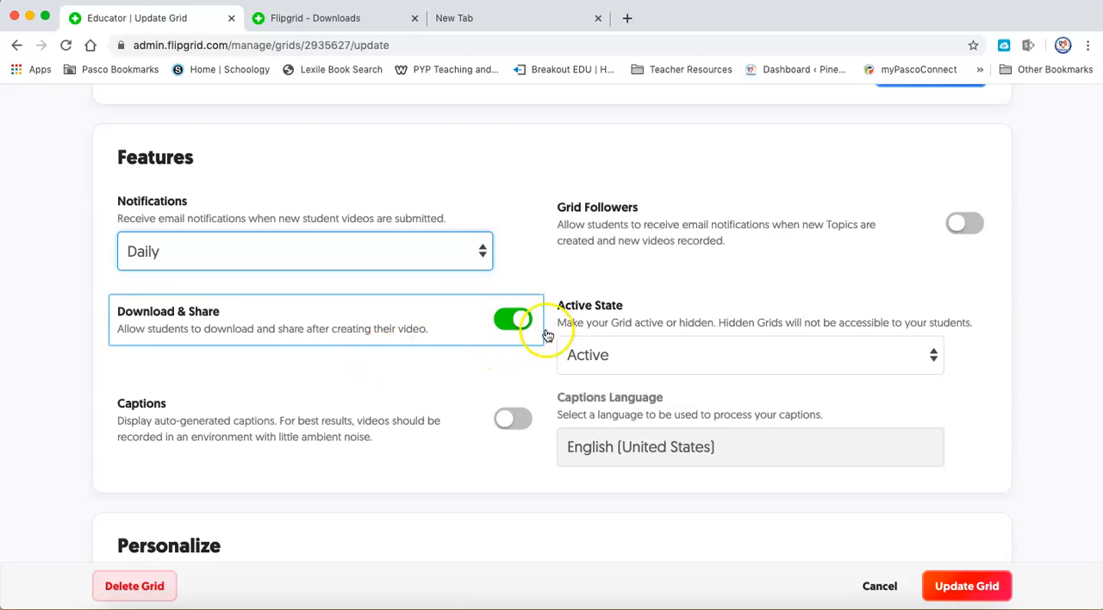
scroll(1005, 368, "down", 1)
scroll(1005, 368, "down", 10)
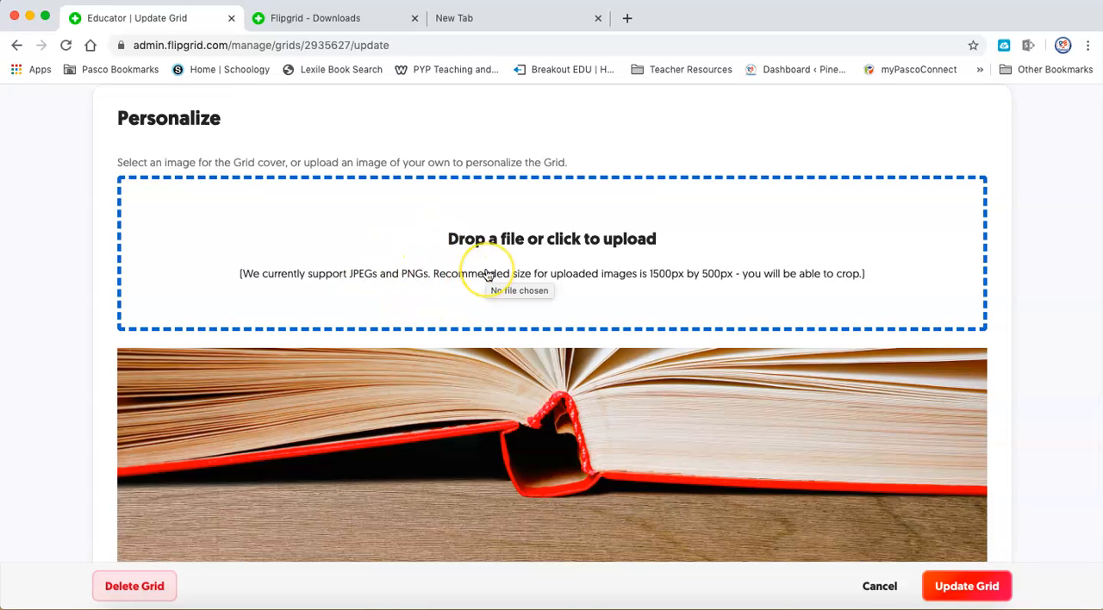
scroll(487, 274, "down", 10)
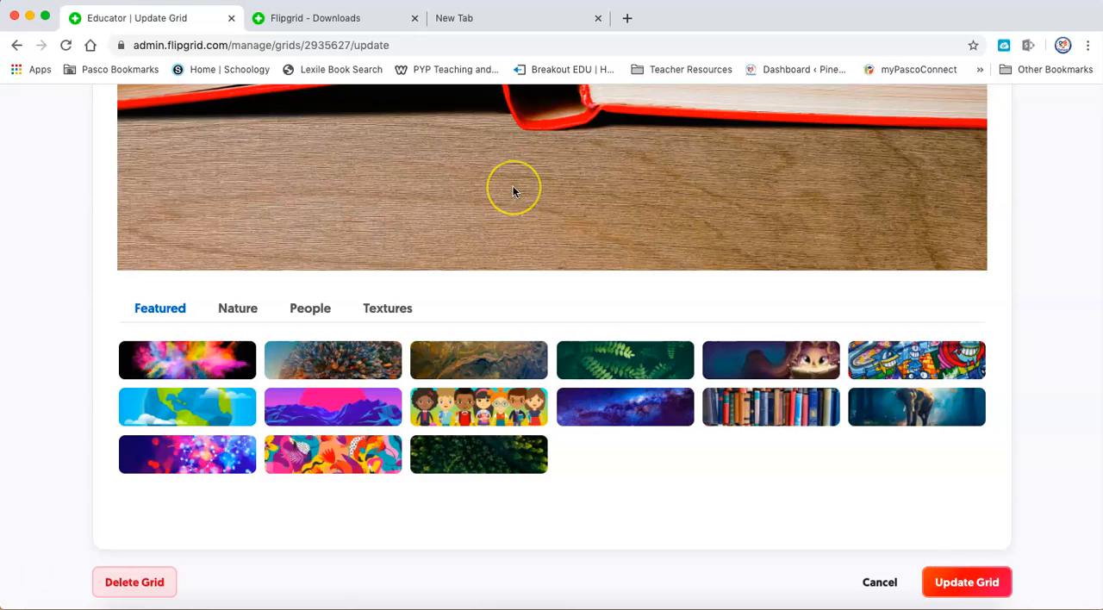
scroll(512, 188, "down", 4)
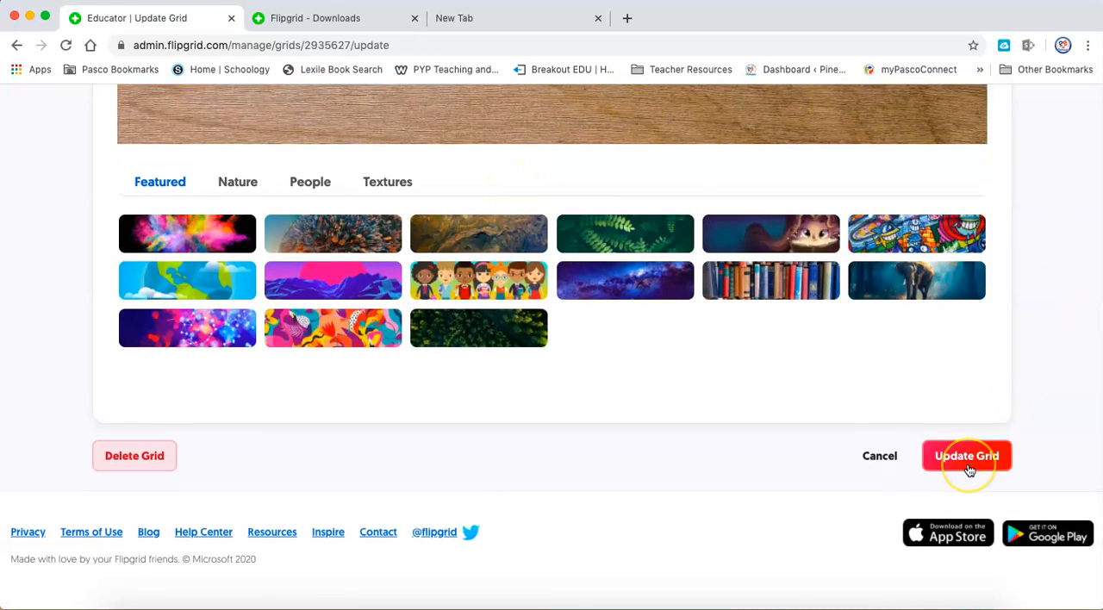
Set the grid's notifications to Never and save the grid update.
scroll(969, 462, "up", 5)
scroll(969, 471, "up", 6)
left_click(482, 298)
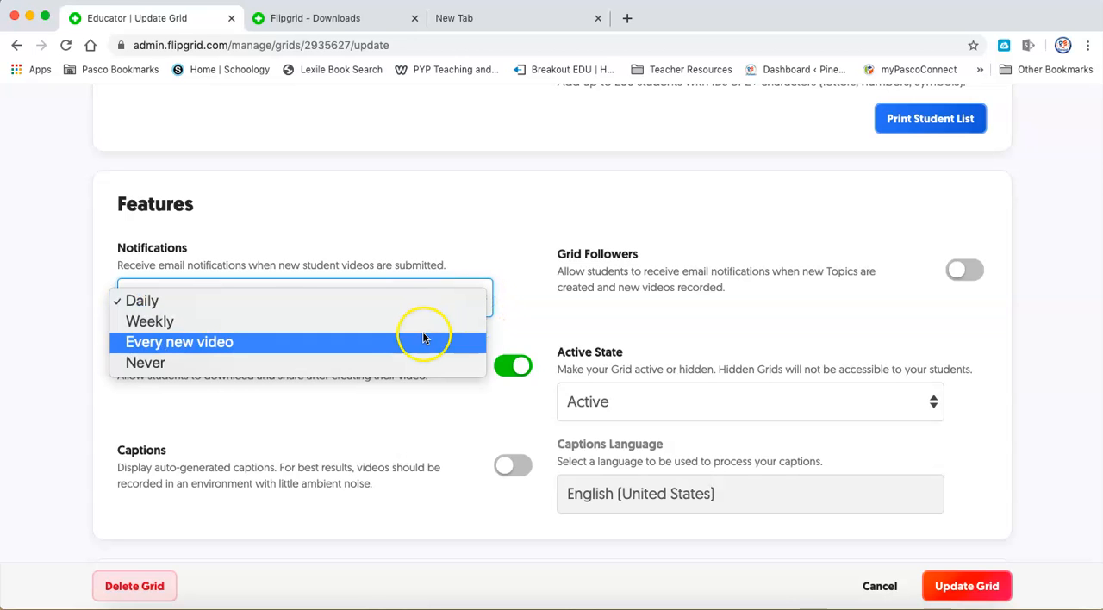
left_click(429, 362)
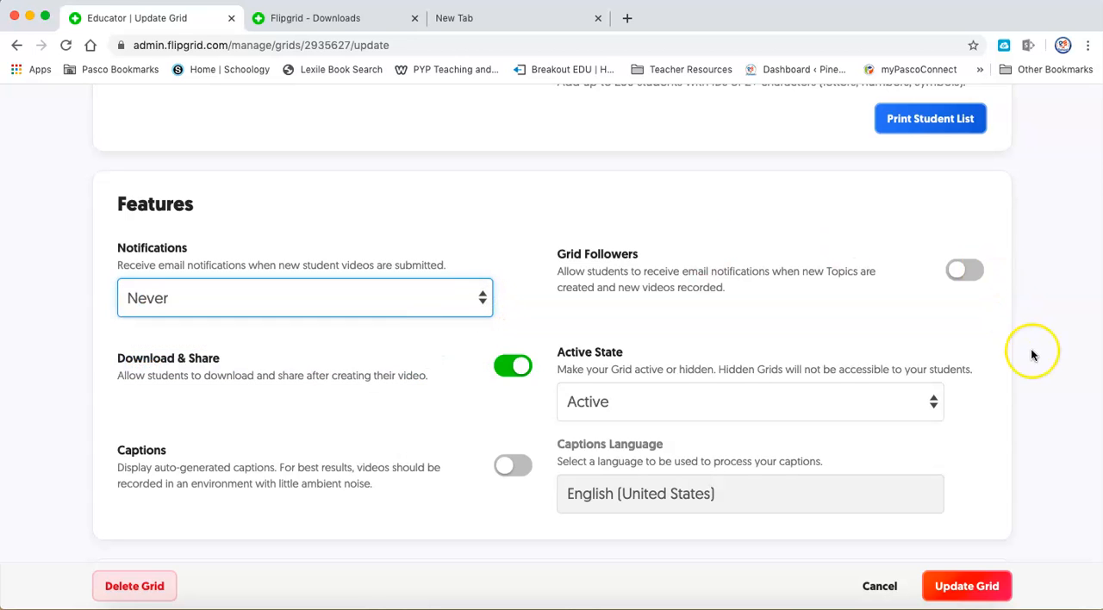
scroll(1032, 357, "down", 6)
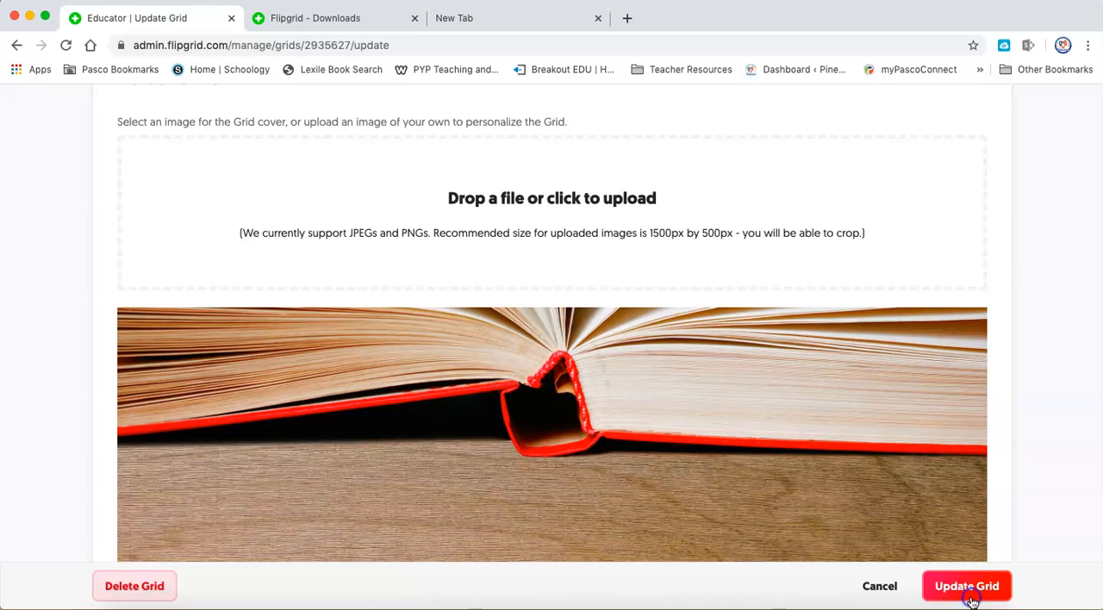
left_click(971, 601)
Open the "Say Hello on Flipgrid!" topic for editing, retitle it "Flipgrid How to" and keep the recording time at 1 minute 30 seconds.
scroll(1063, 390, "down", 3)
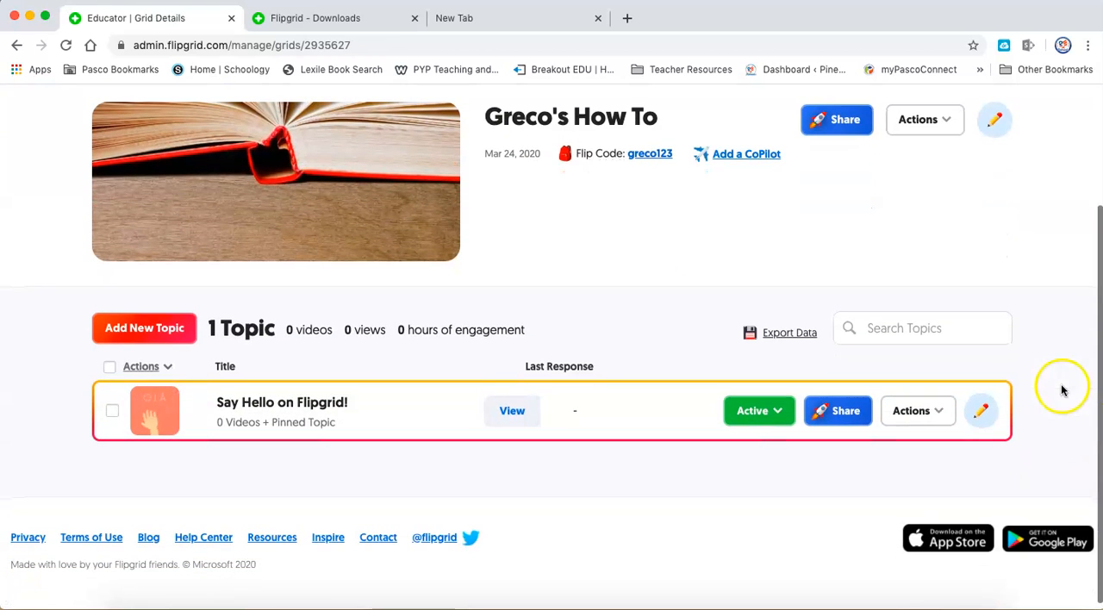
left_click(980, 417)
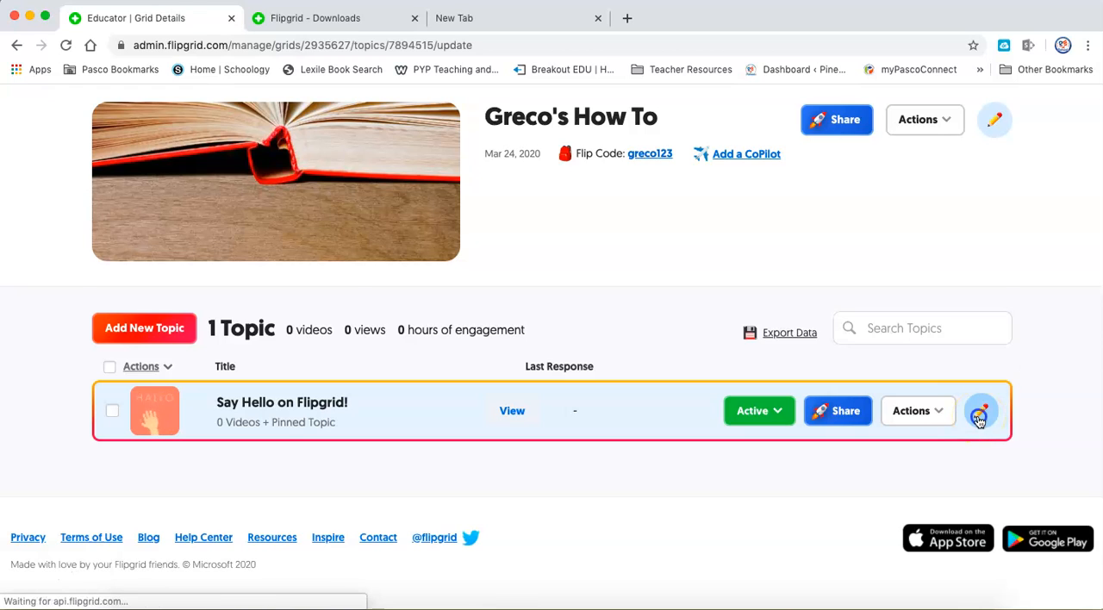
left_click_drag(272, 352, 127, 336)
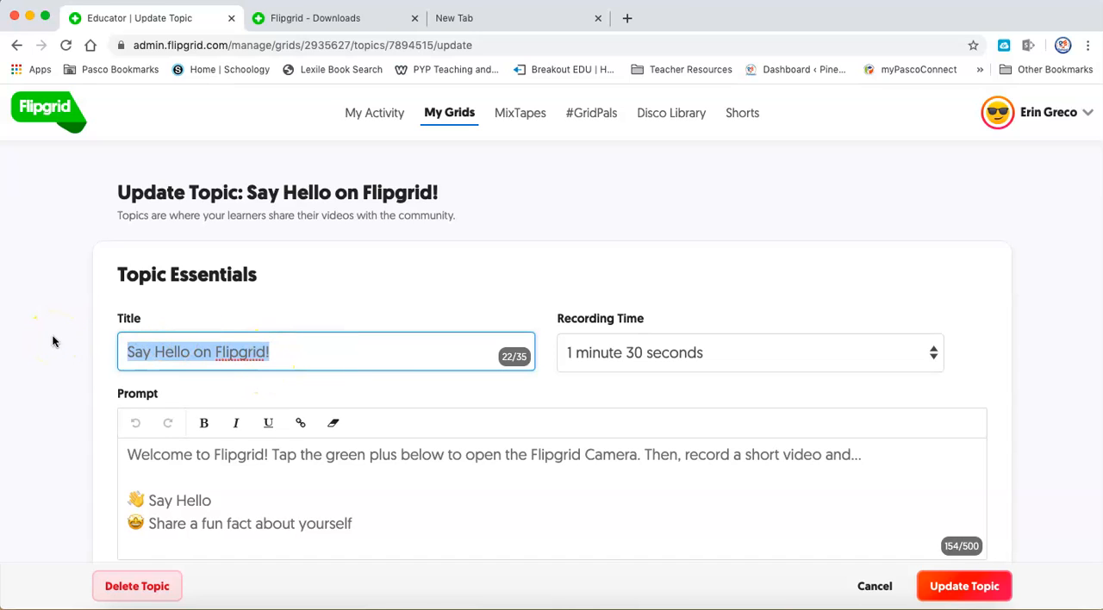
type("Flipd H")
key("BackSpace")
key("BackSpace")
key("BackSpace")
type("grid How to")
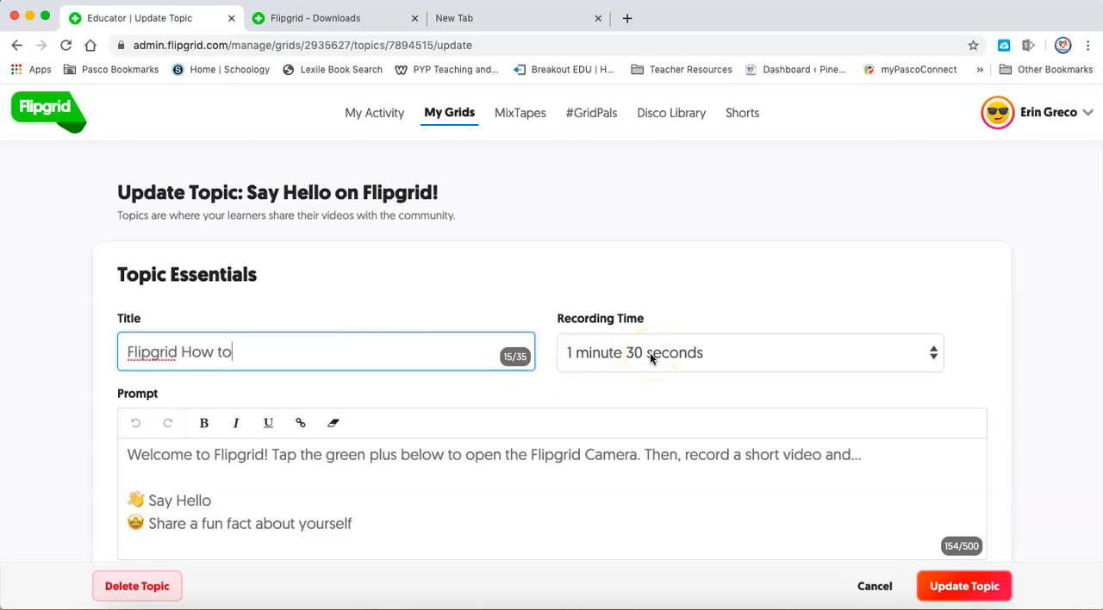
left_click(933, 361)
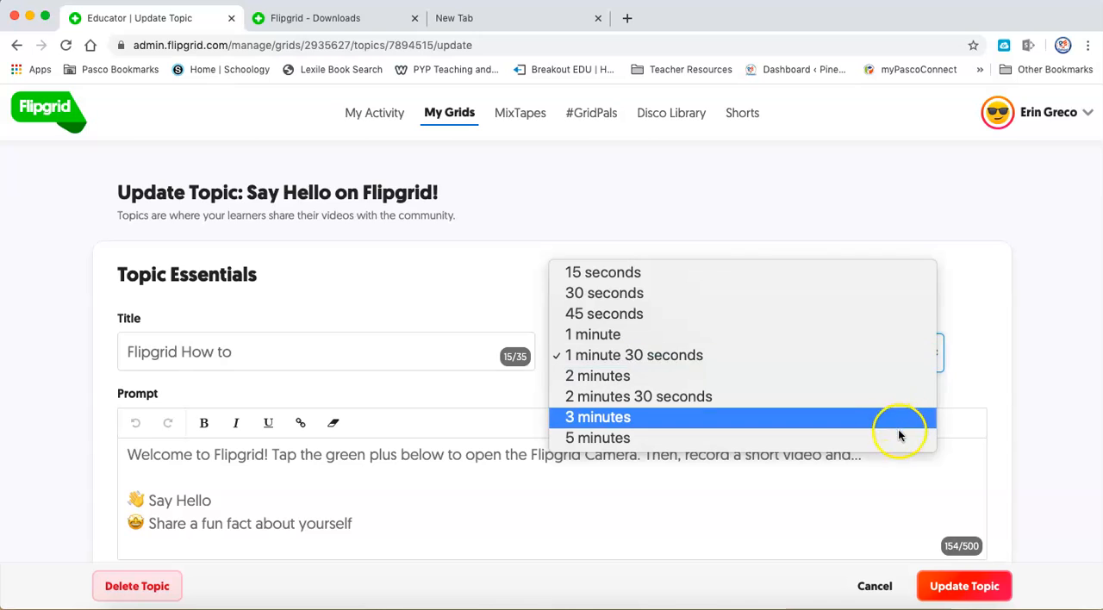
left_click(893, 353)
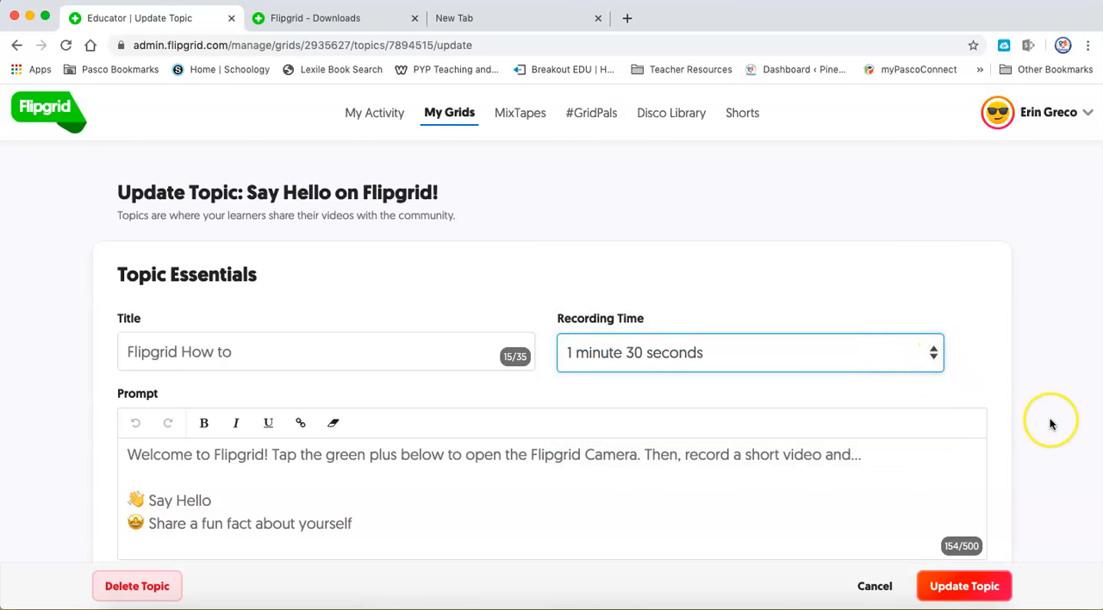
Replace the topic's prompt with "Please leave me a message that shows me you know how to set up your flipgrid!".
scroll(1053, 420, "down", 3)
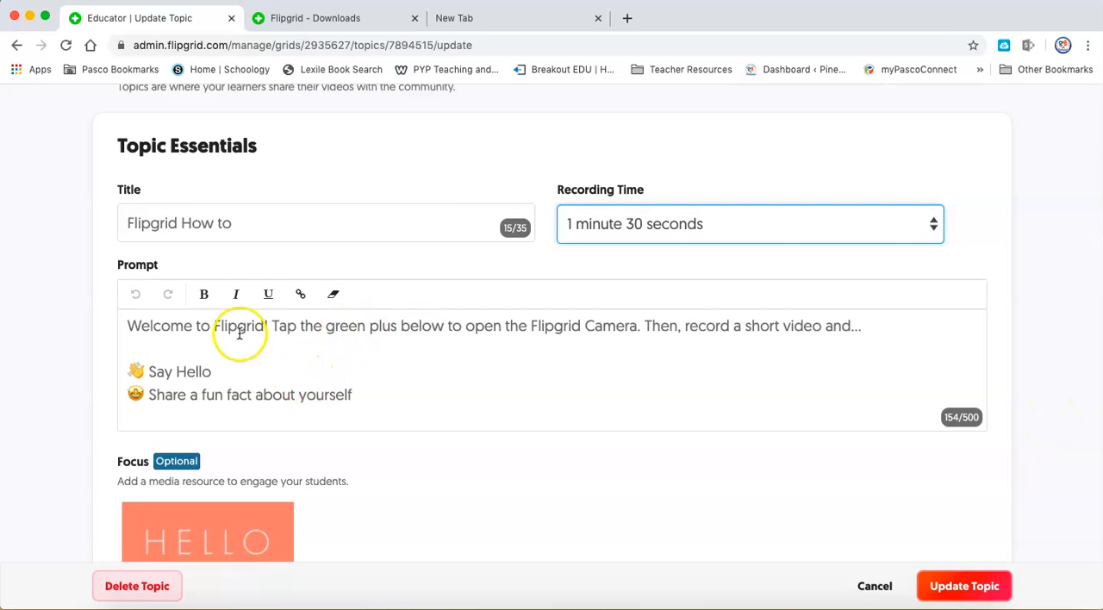
left_click_drag(130, 328, 380, 413)
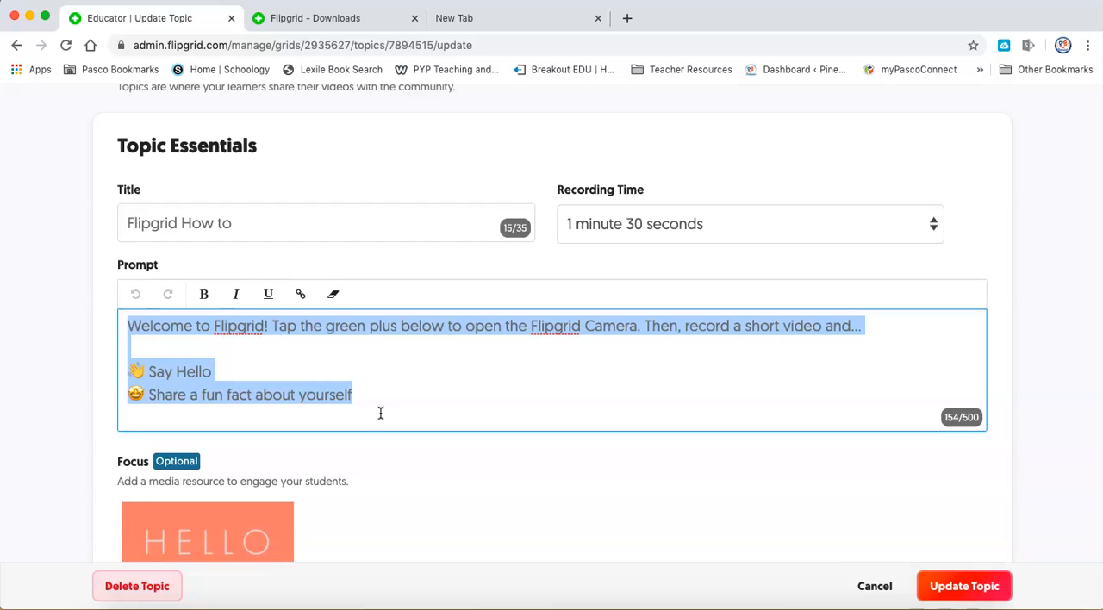
type("Please leave ")
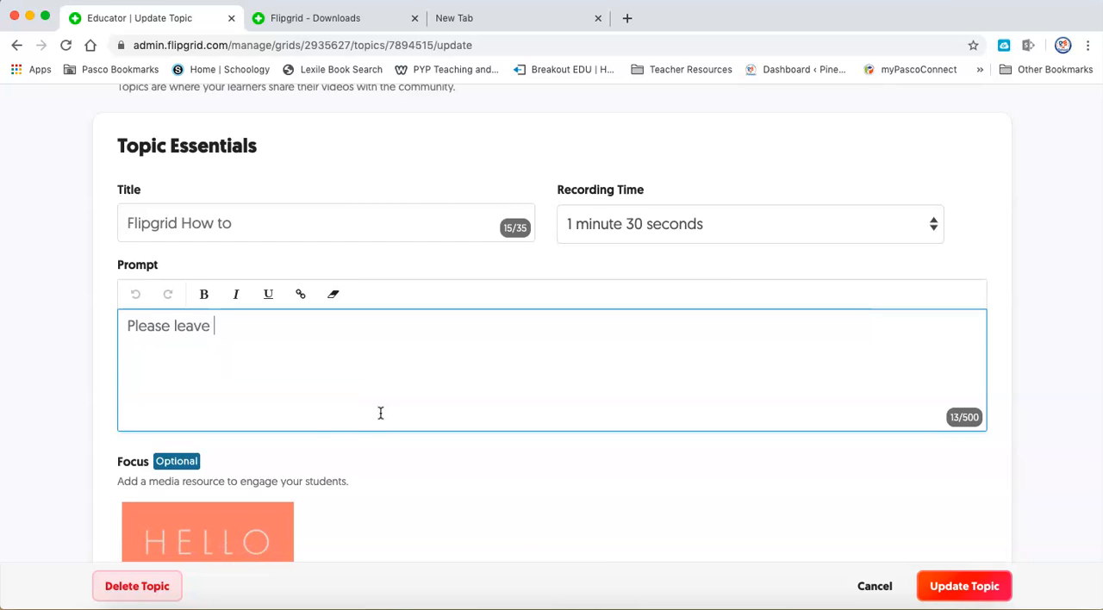
type("me a messag")
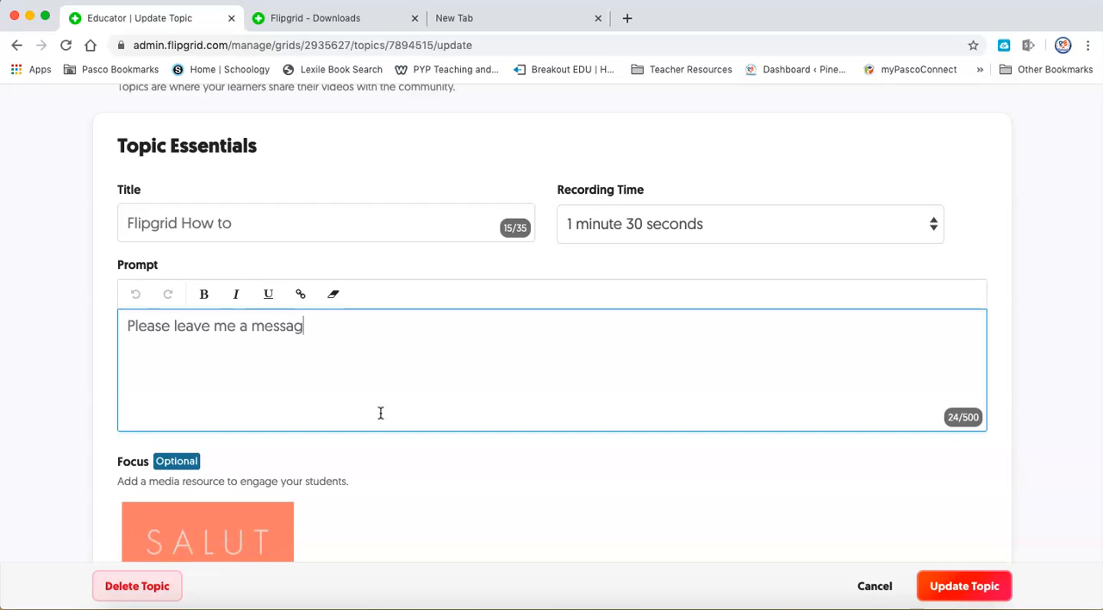
type("e that show")
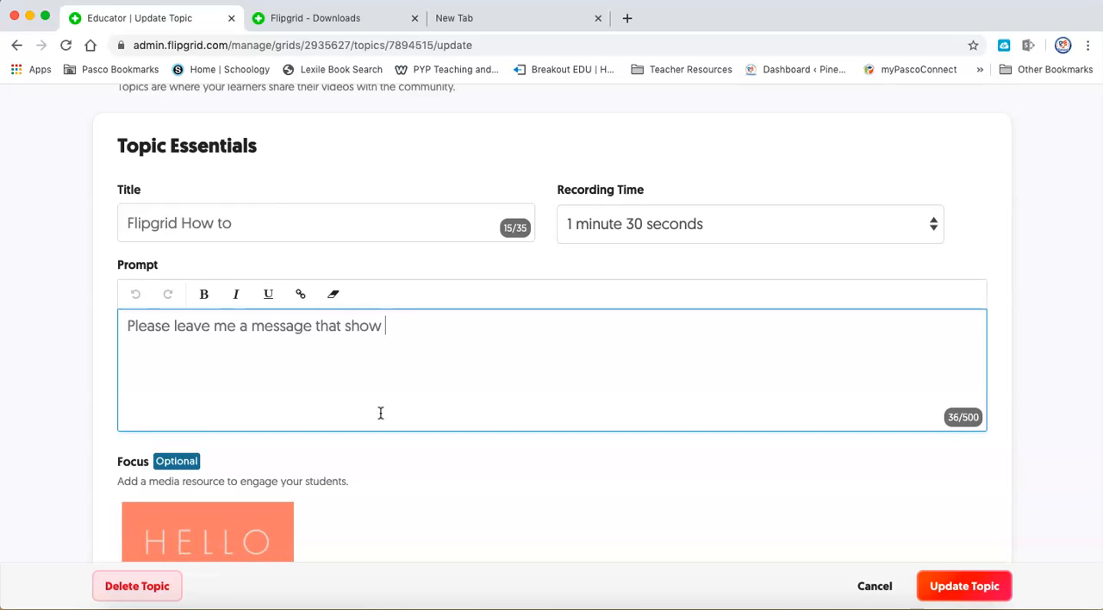
type("s me you k")
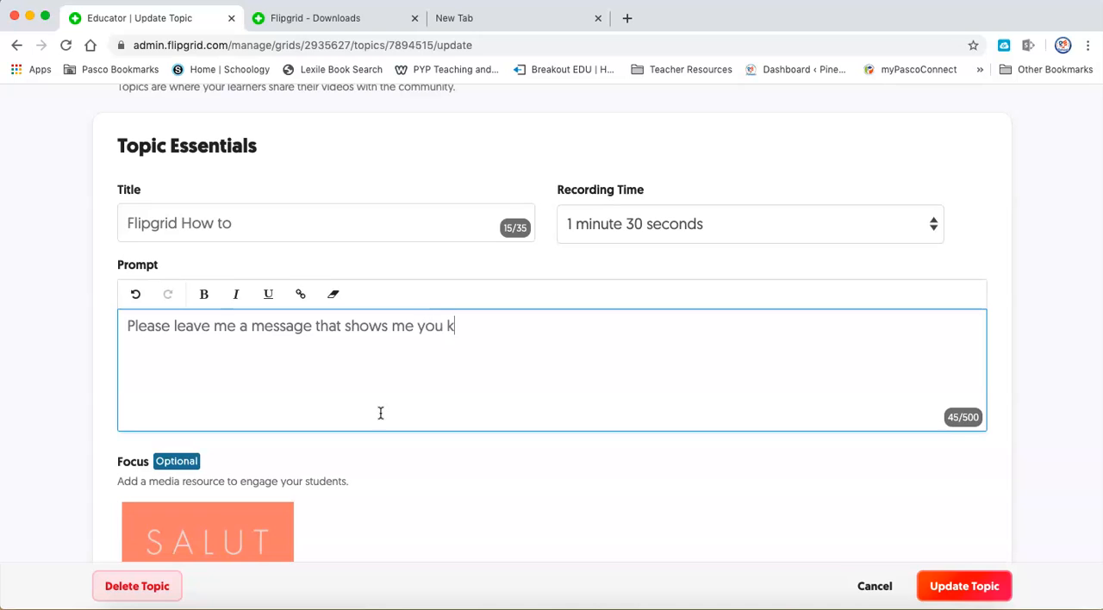
type("now how to set up your ")
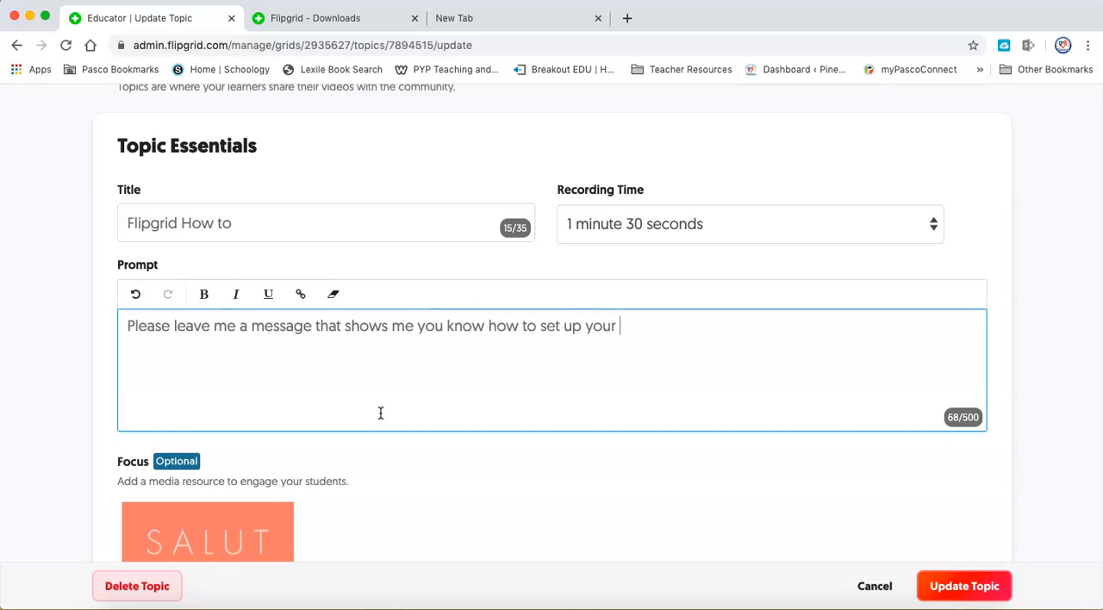
type("flipgrid!")
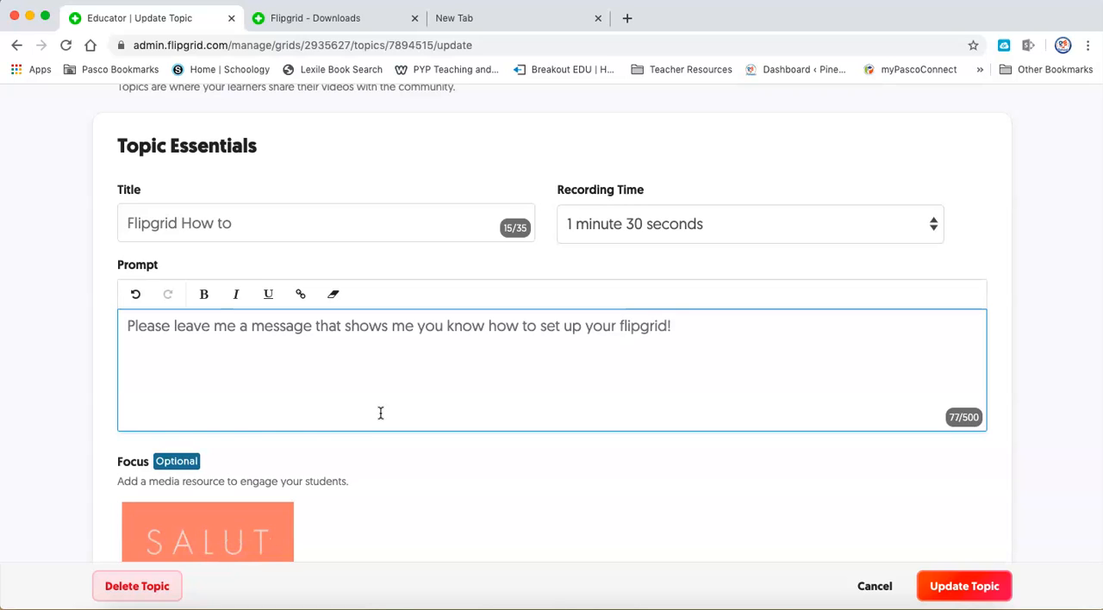
left_click(187, 370)
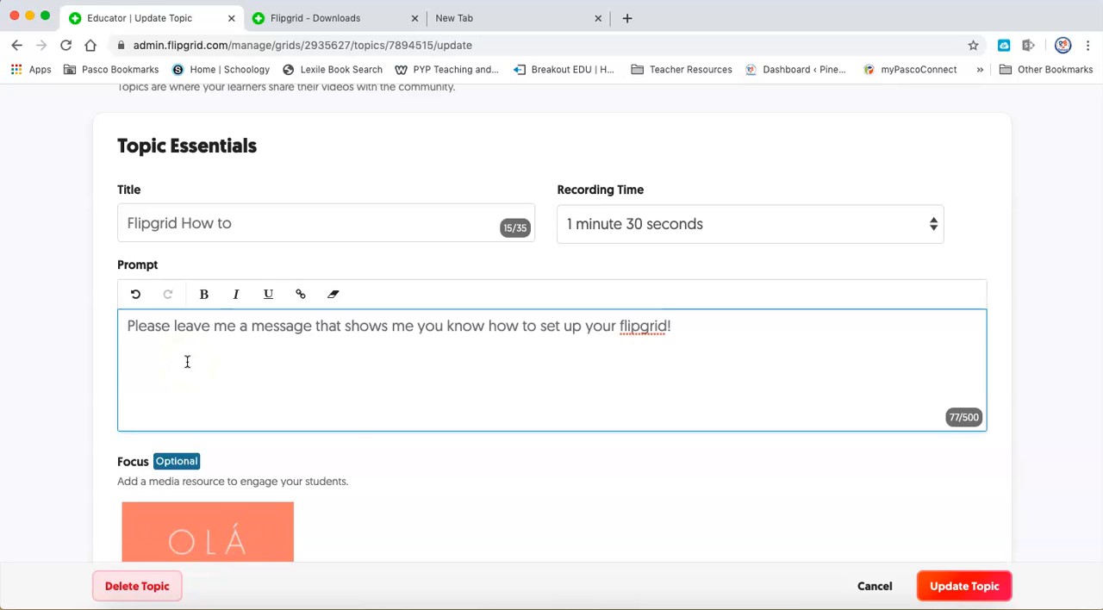
Delete the topic's waving-hand Focus media, then look at the image upload option and close it.
scroll(376, 449, "down", 5)
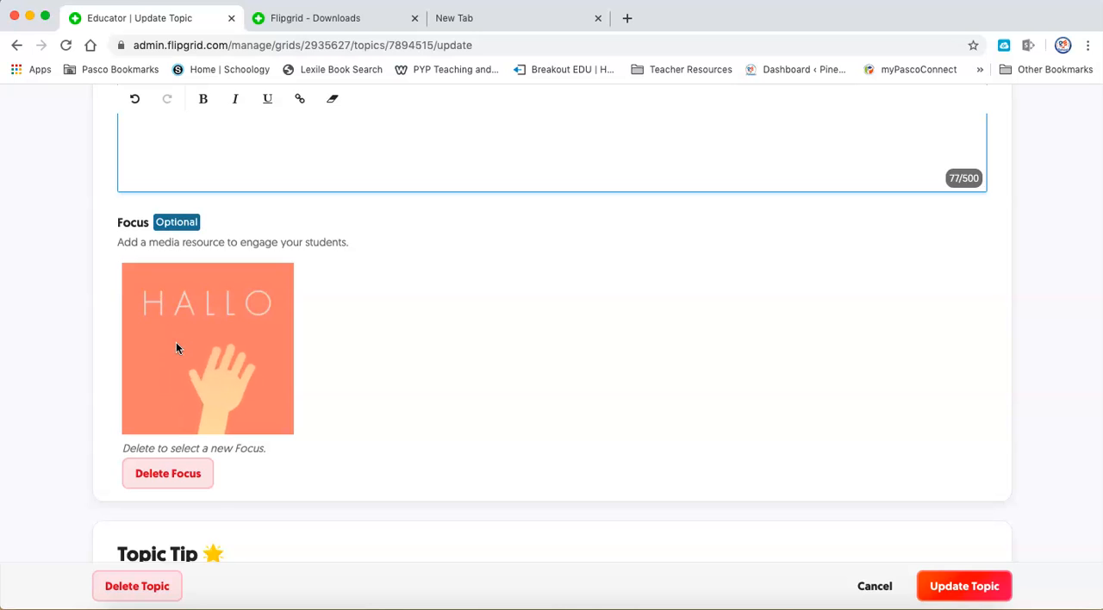
left_click(169, 474)
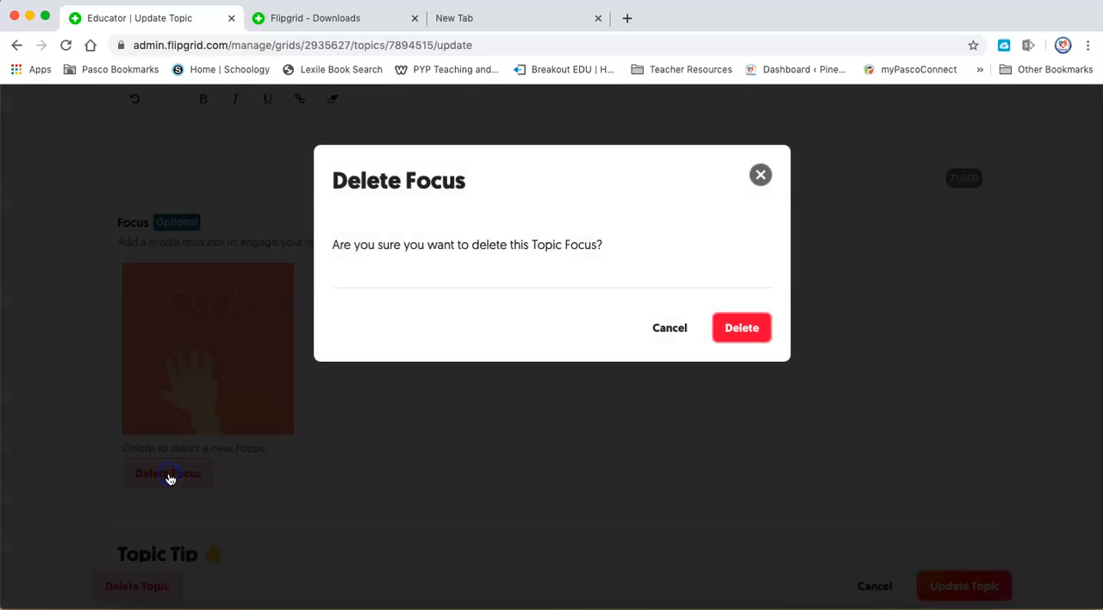
left_click(748, 327)
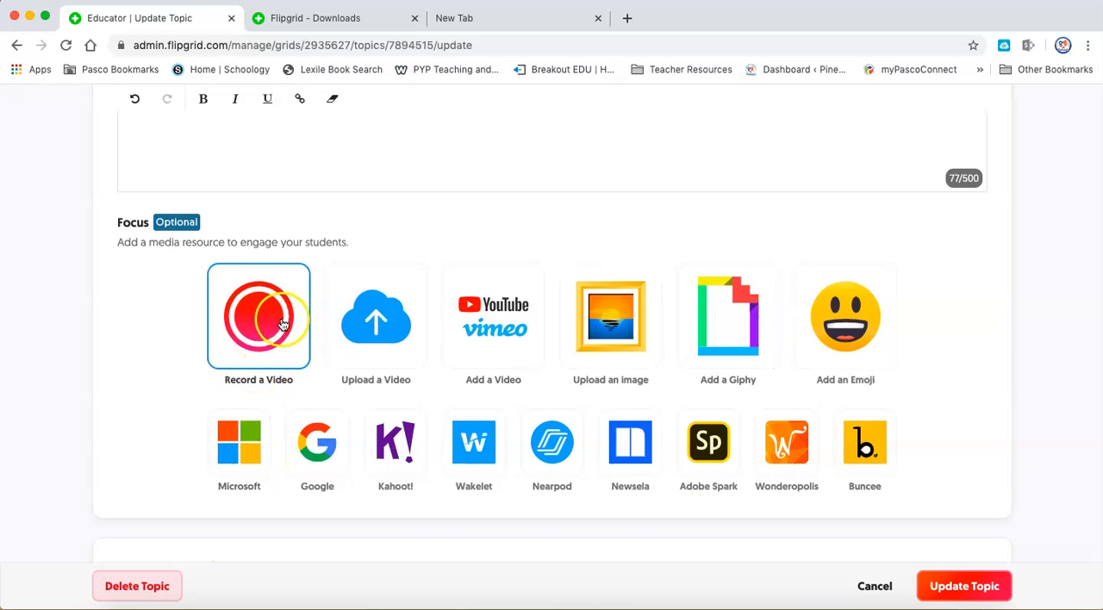
left_click(606, 325)
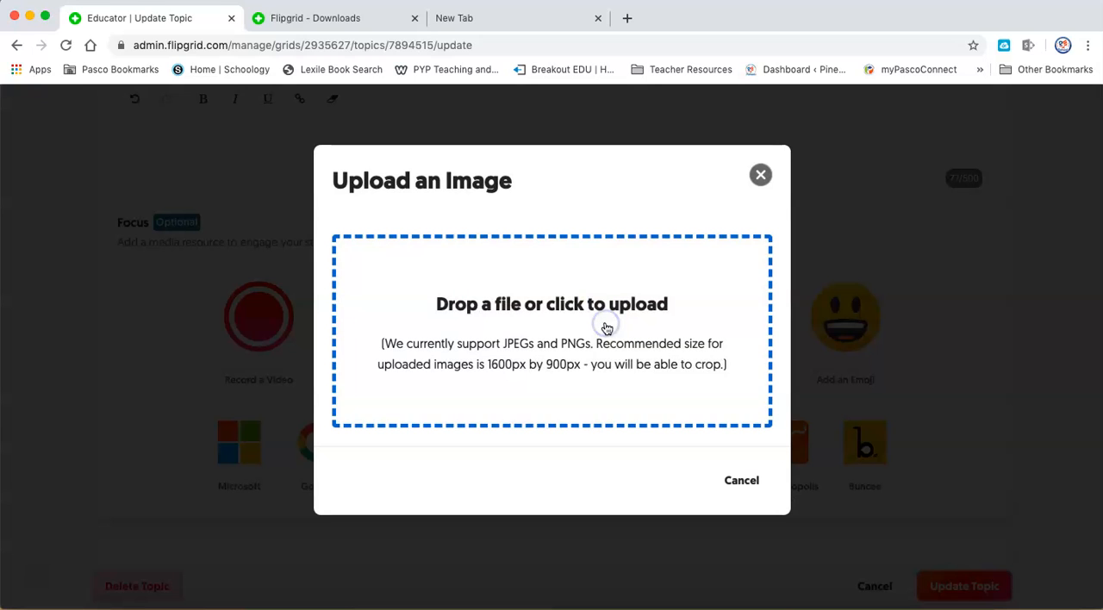
left_click(760, 175)
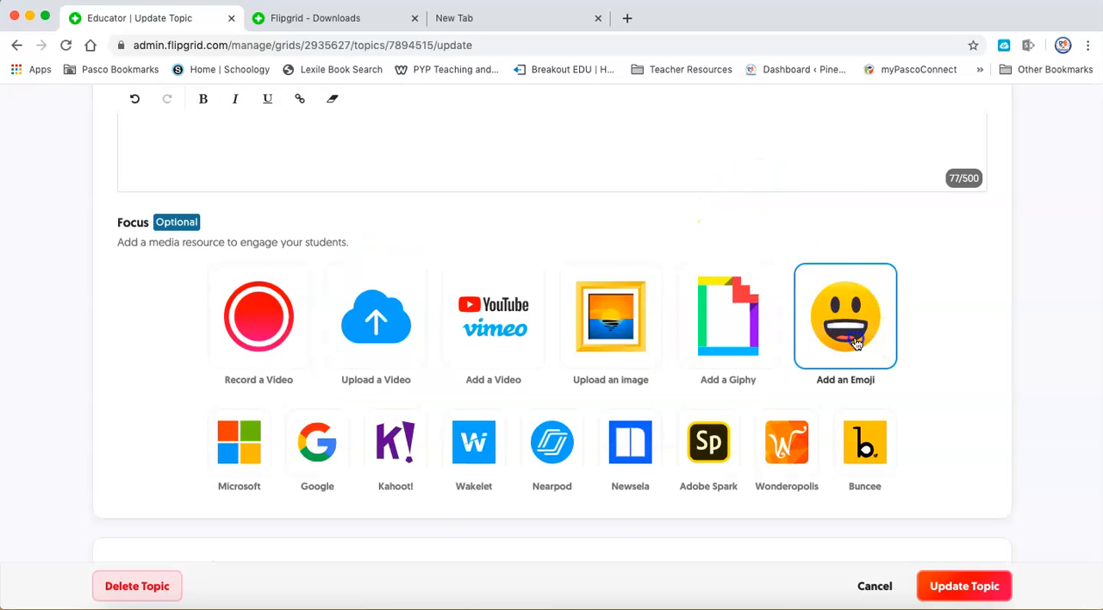
Add the party-face emoji as the topic's Focus and enter the topic tip "Have good lighting and look at the camera!".
left_click(856, 343)
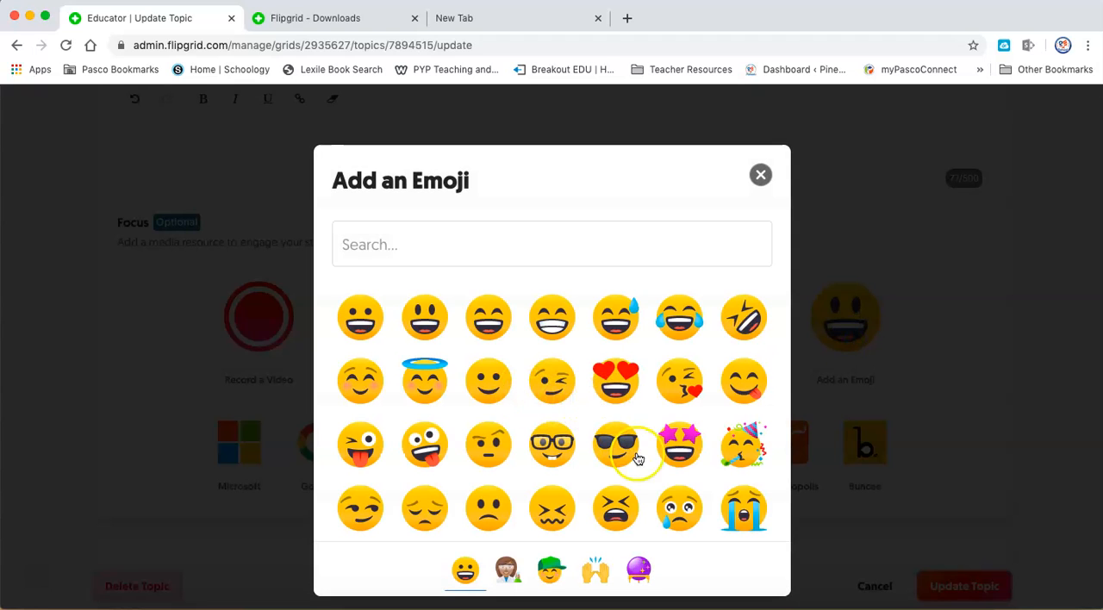
left_click(743, 448)
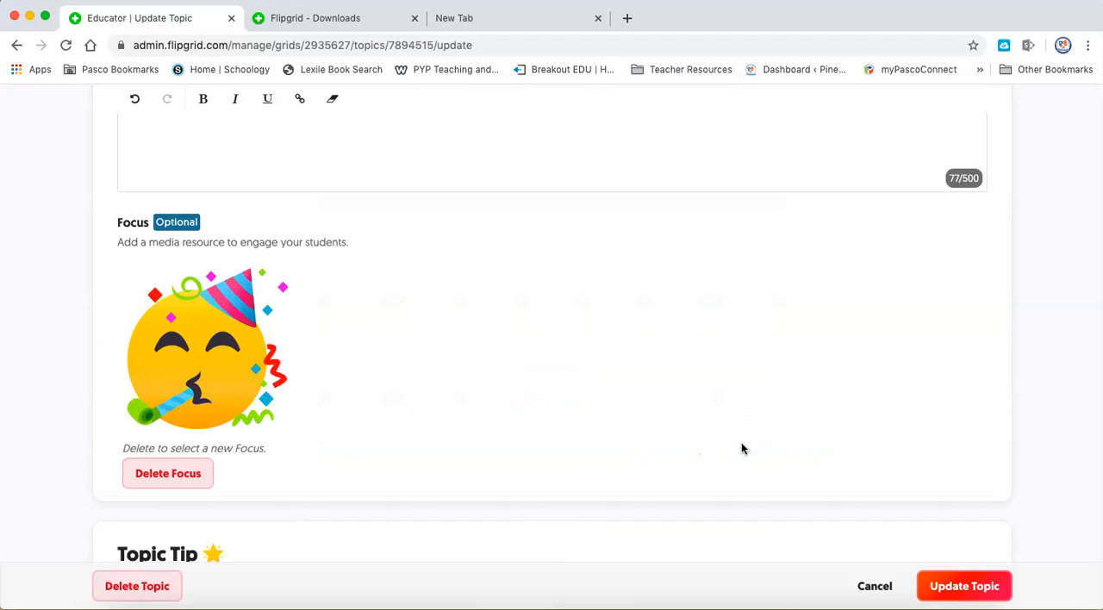
scroll(505, 337, "down", 5)
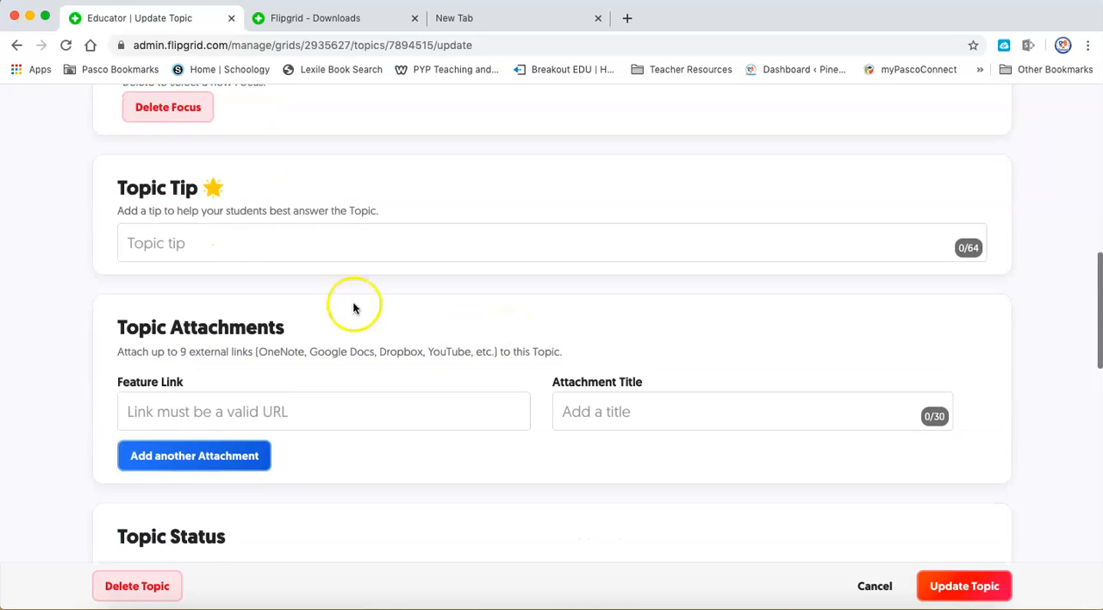
left_click(190, 235)
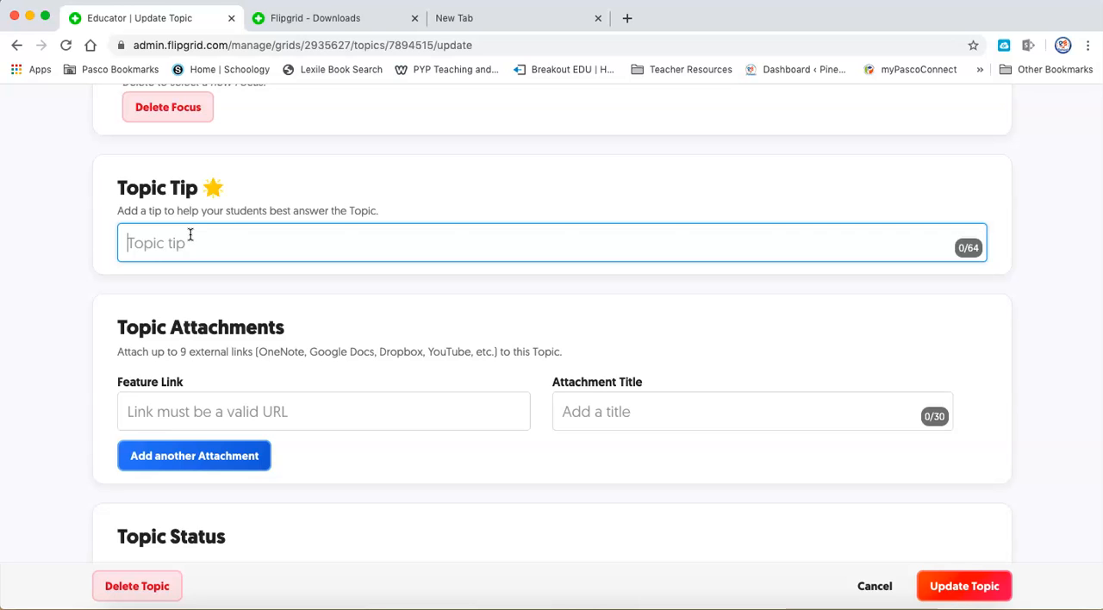
type("H")
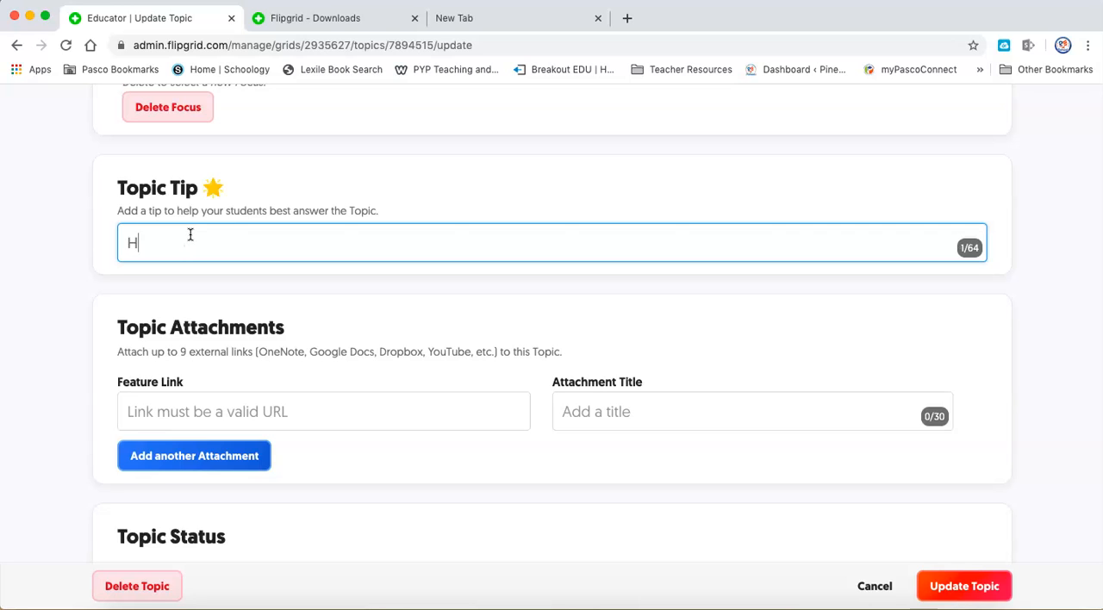
type("ave good lighting")
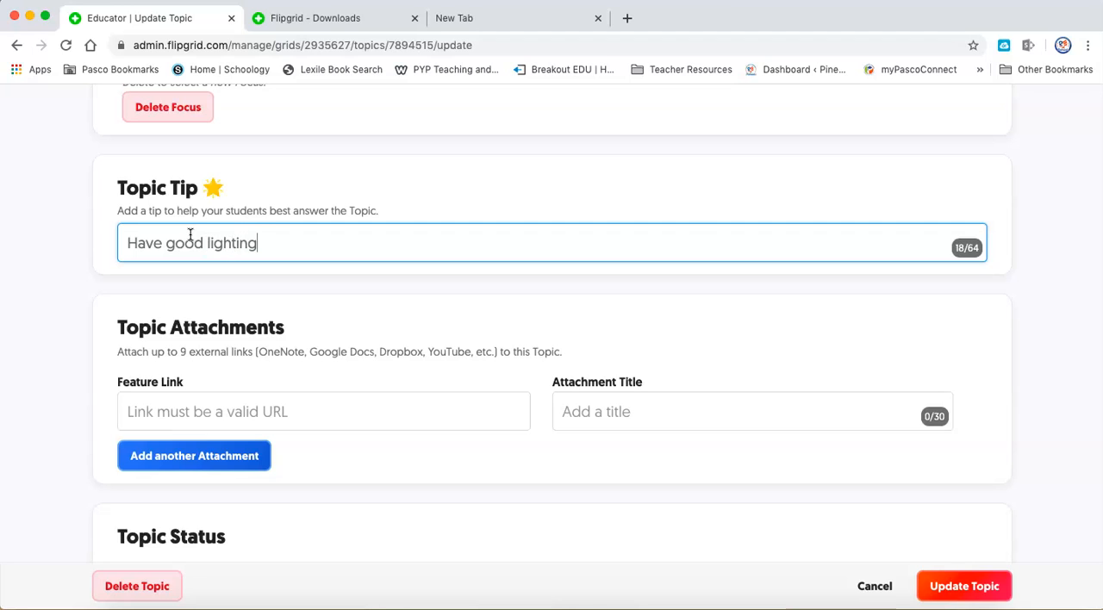
type(" and look at the camera!")
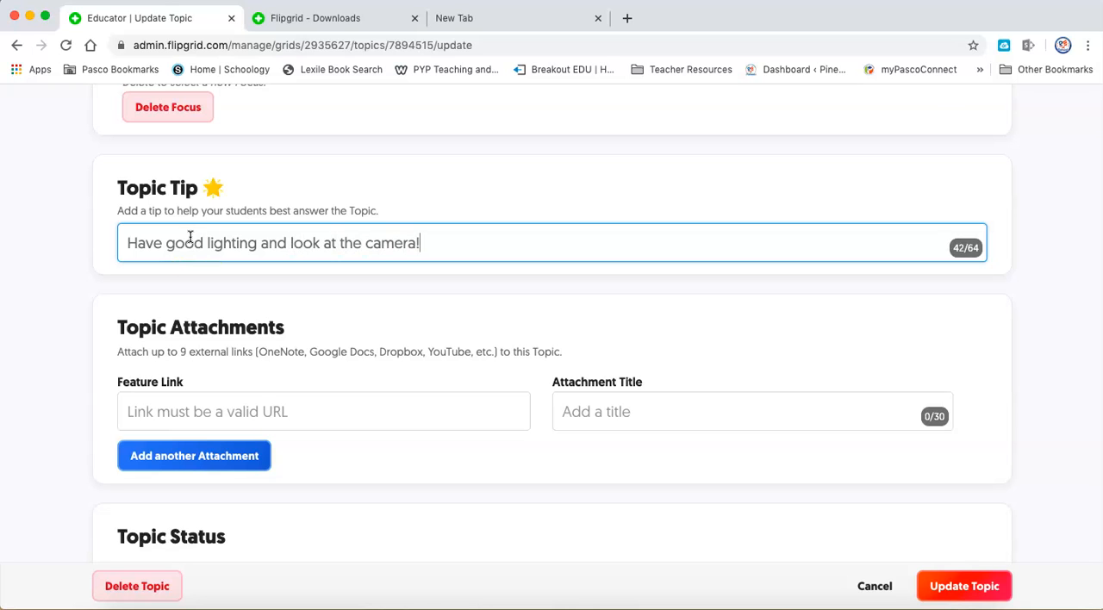
Turn off Attachment Link in the topic's video features, keep Video Moderation off and save the topic update.
scroll(451, 463, "down", 3)
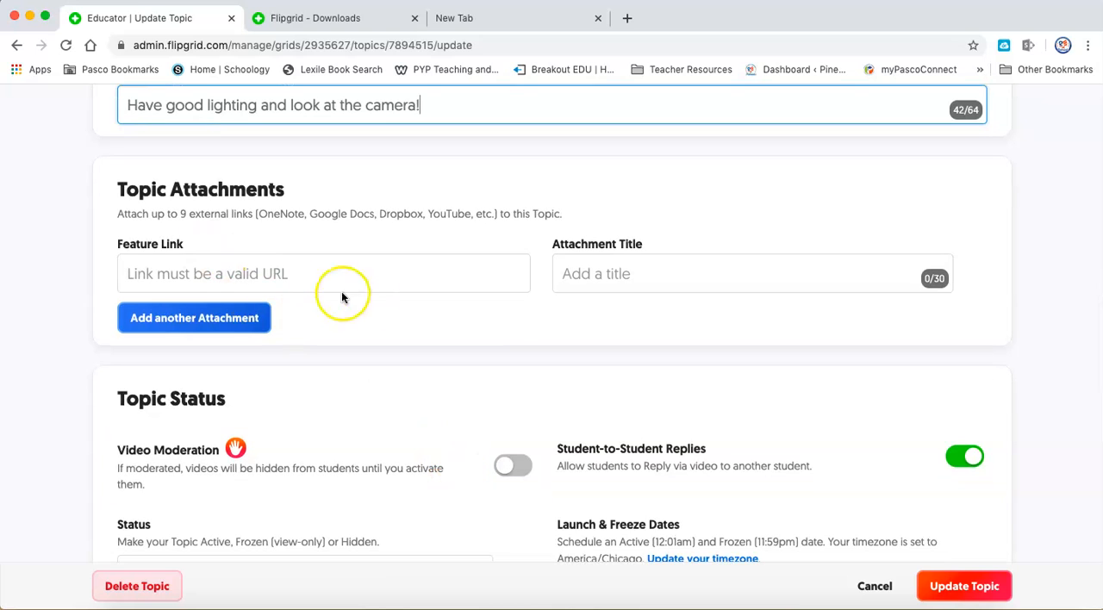
scroll(546, 340, "down", 2)
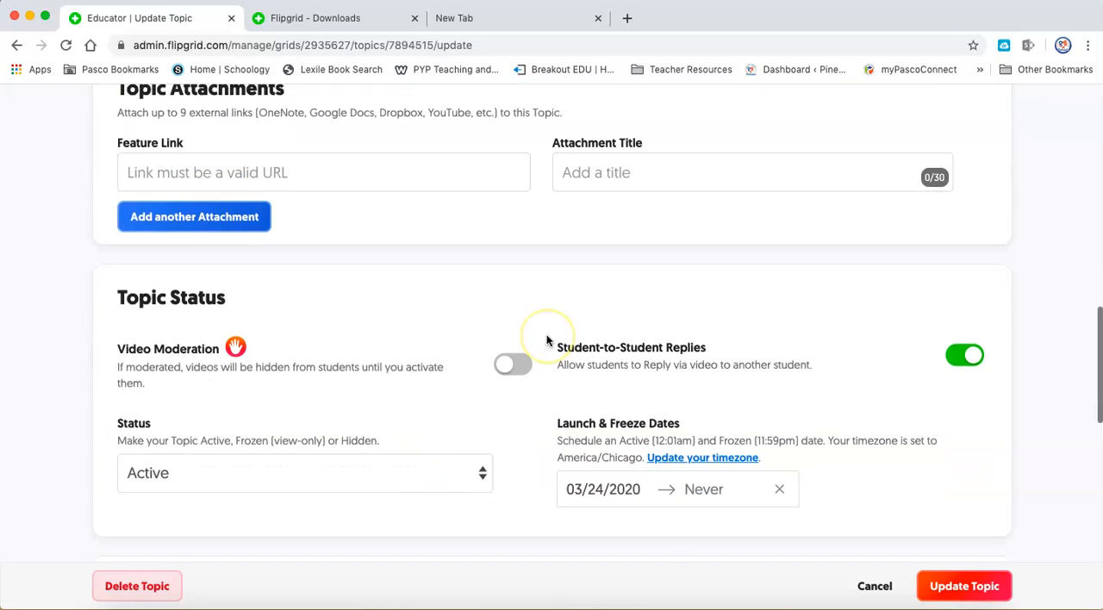
scroll(546, 341, "down", 1)
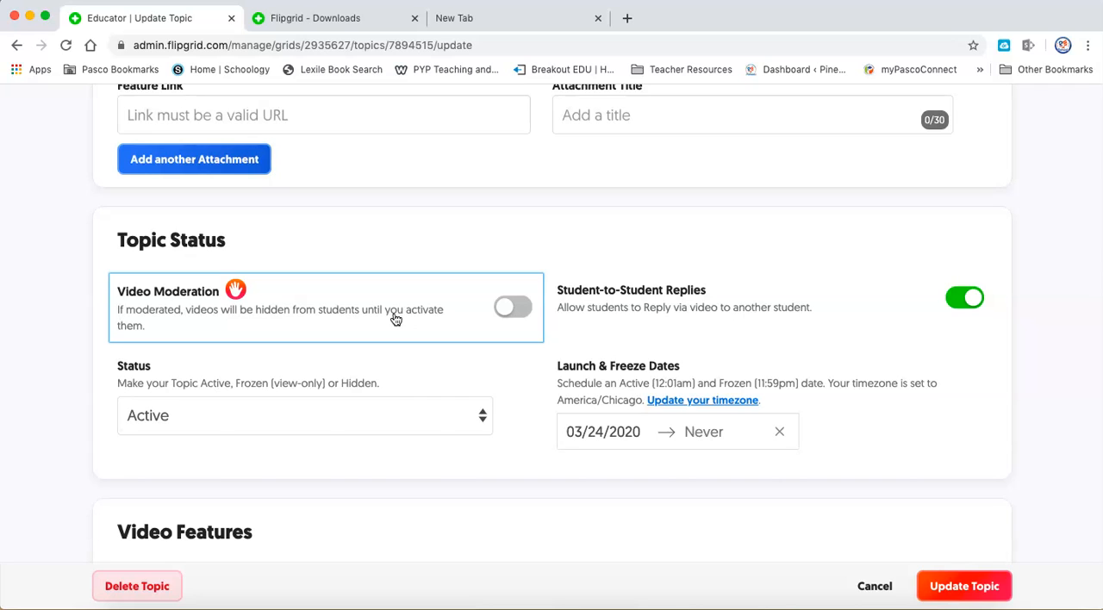
left_click(510, 309)
scroll(943, 434, "down", 1)
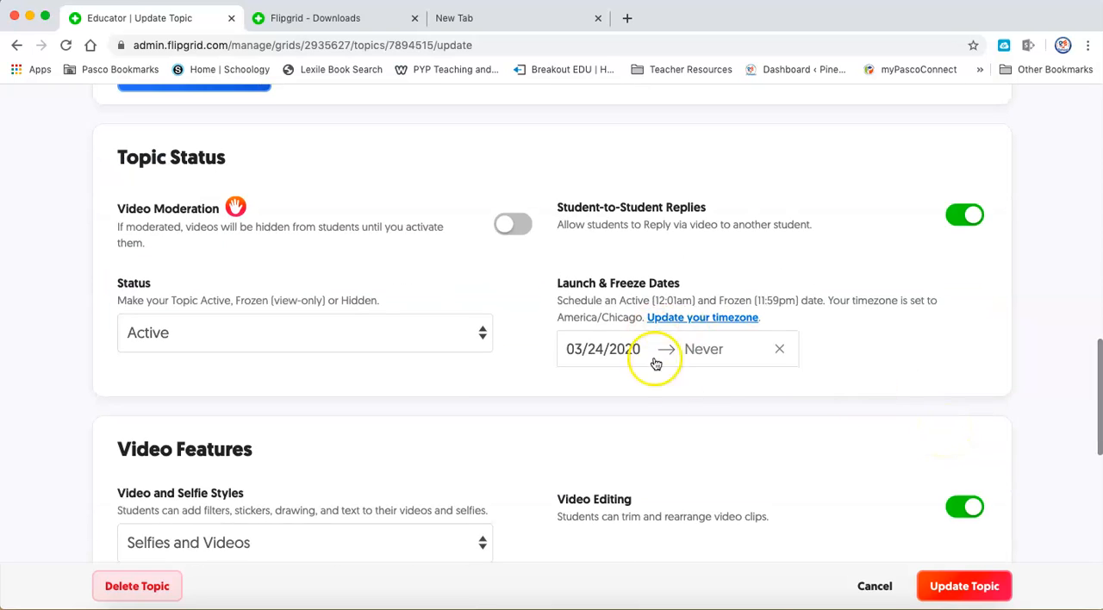
scroll(851, 387, "down", 1)
scroll(850, 388, "down", 2)
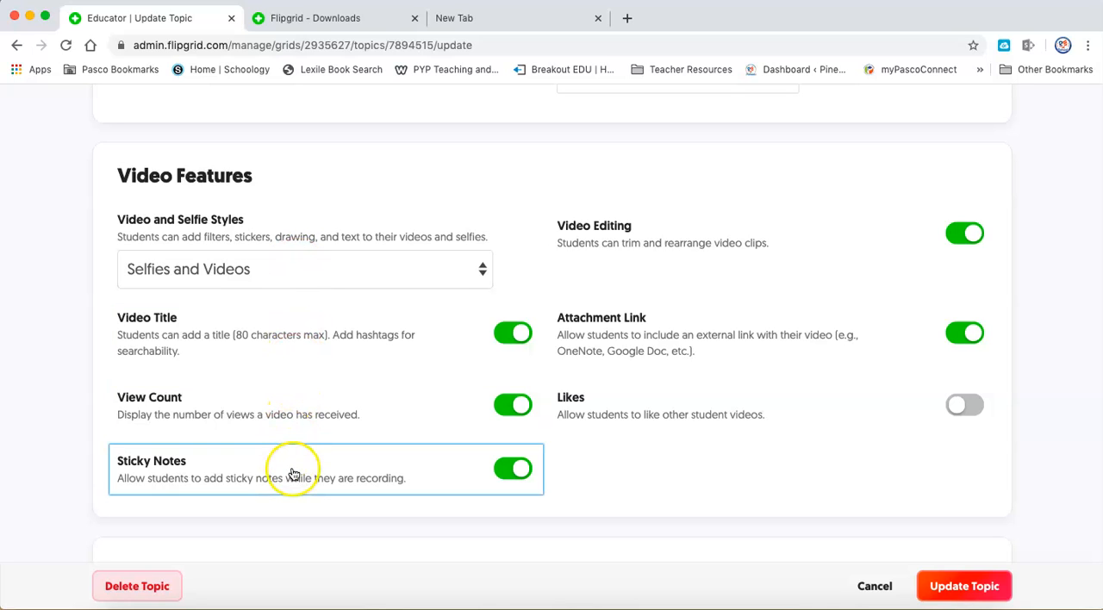
left_click(971, 342)
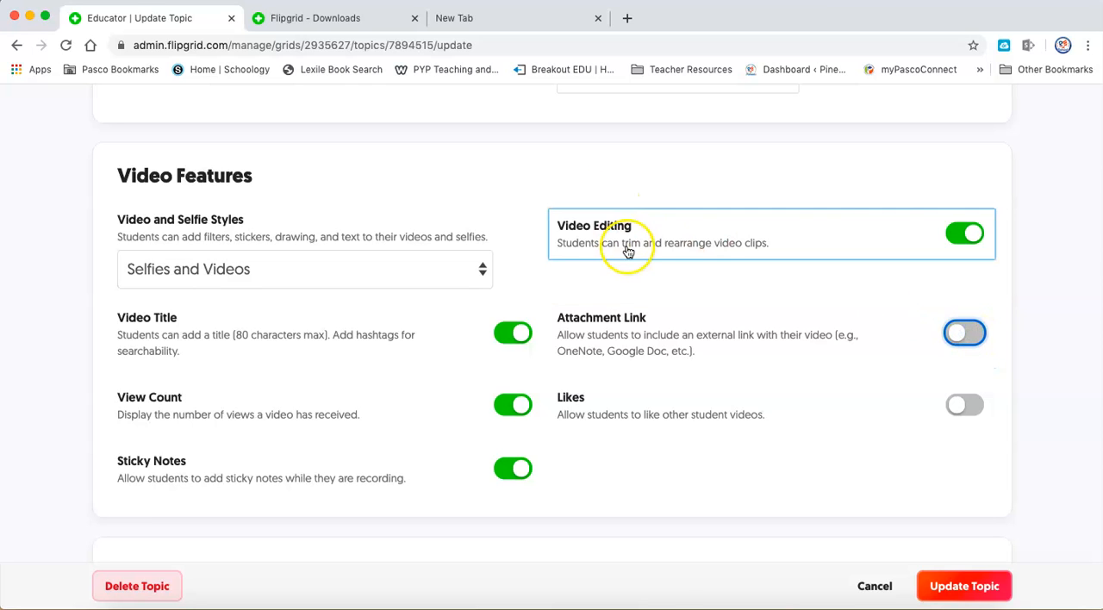
scroll(1033, 372, "down", 5)
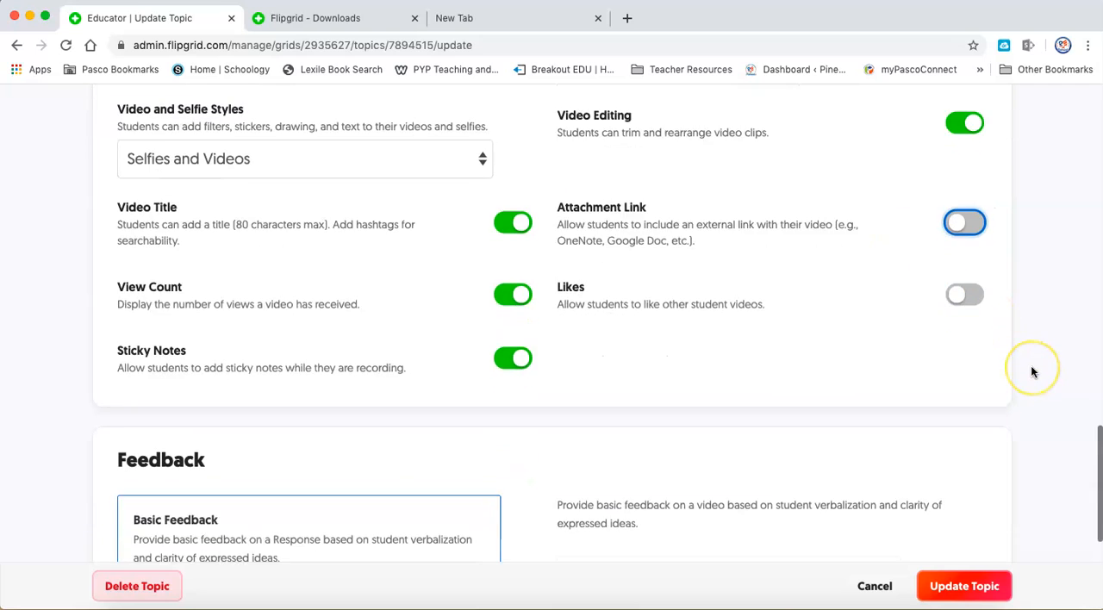
scroll(1031, 365, "down", 2)
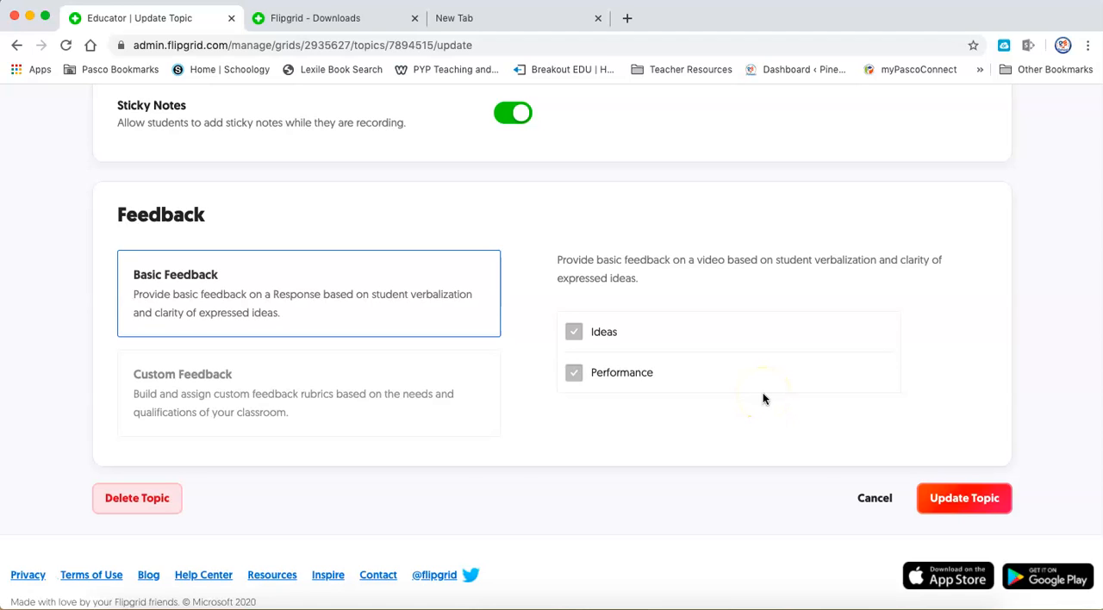
left_click(981, 503)
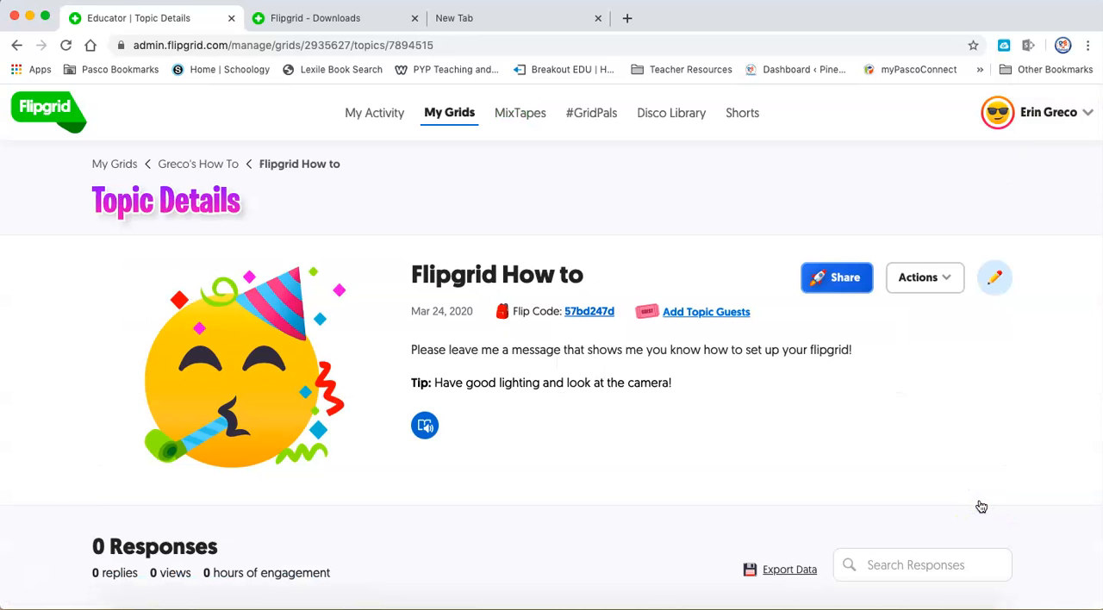
Record a video response of about 4 seconds to the topic and pause the recording.
scroll(981, 505, "down", 5)
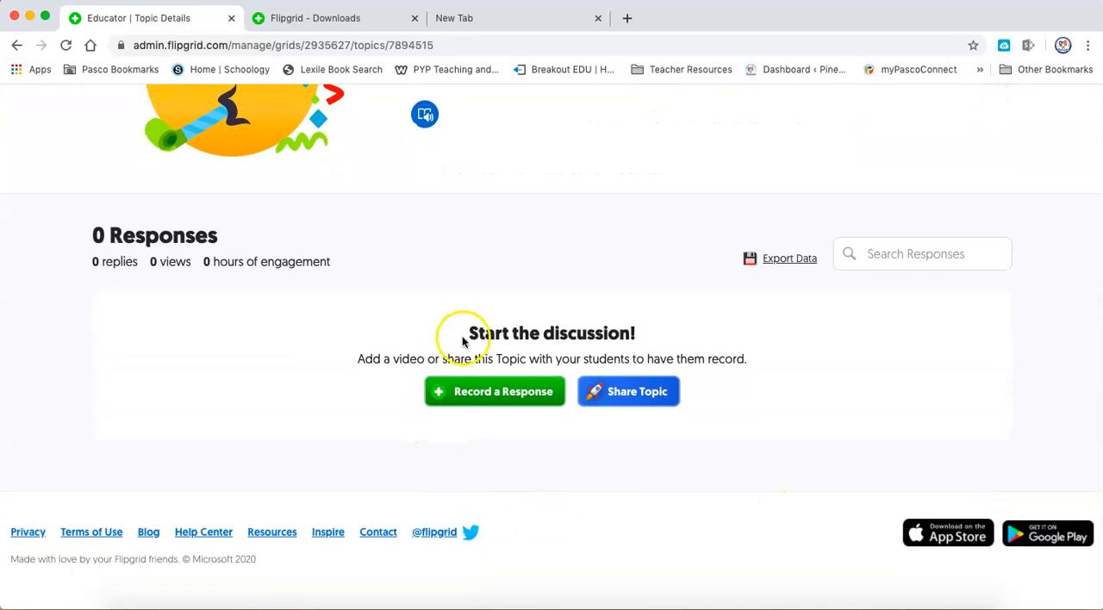
left_click(489, 403)
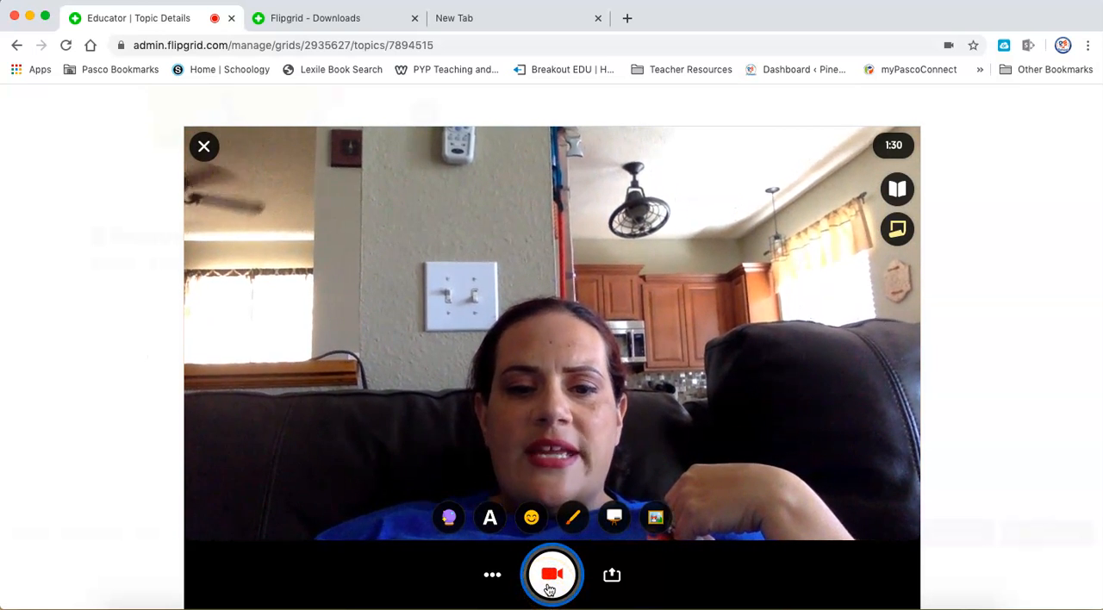
left_click(551, 574)
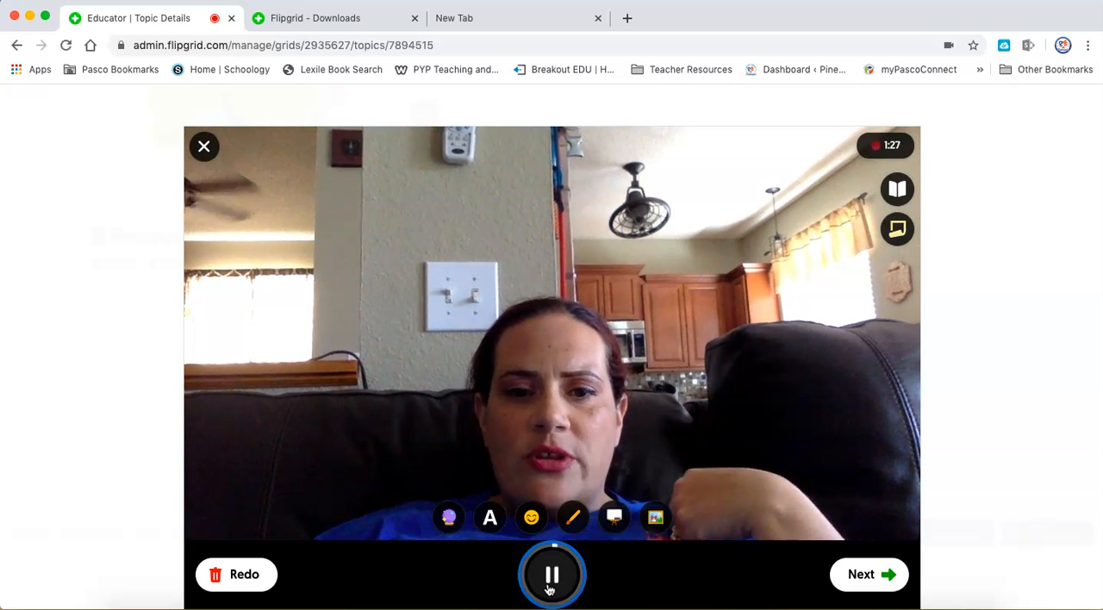
left_click(549, 588)
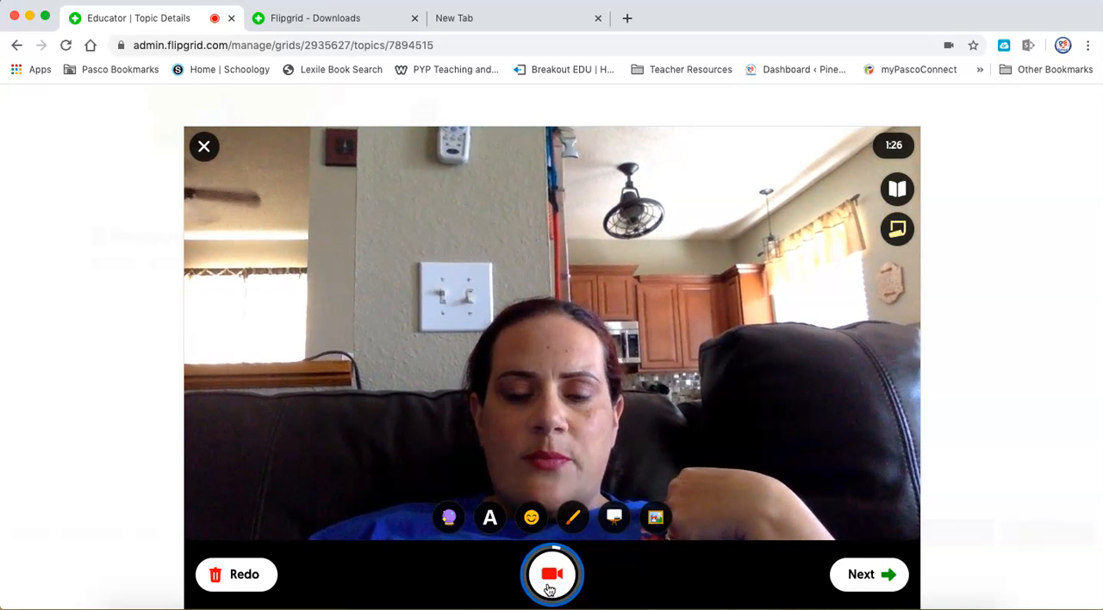
left_click(875, 566)
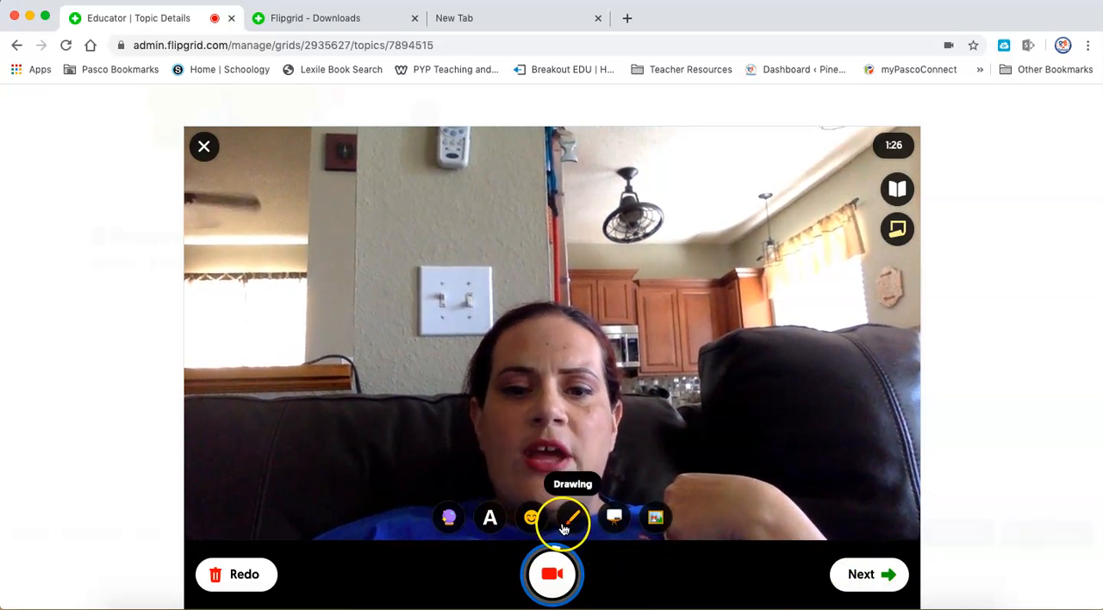
Try the whiteboard background over the camera view, then remove it.
left_click(616, 518)
left_click(514, 484)
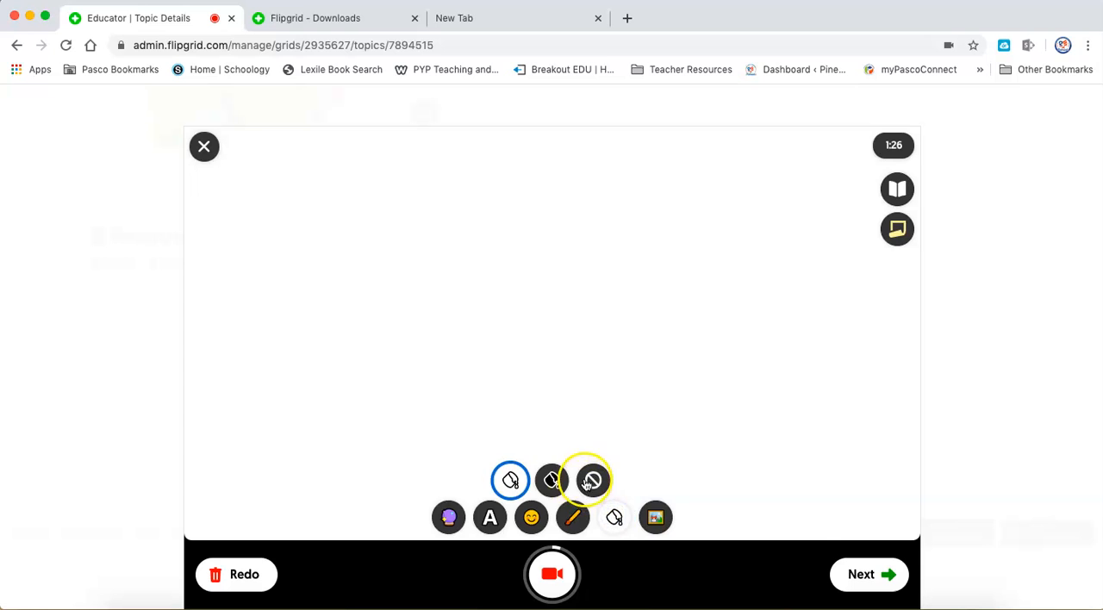
left_click(592, 481)
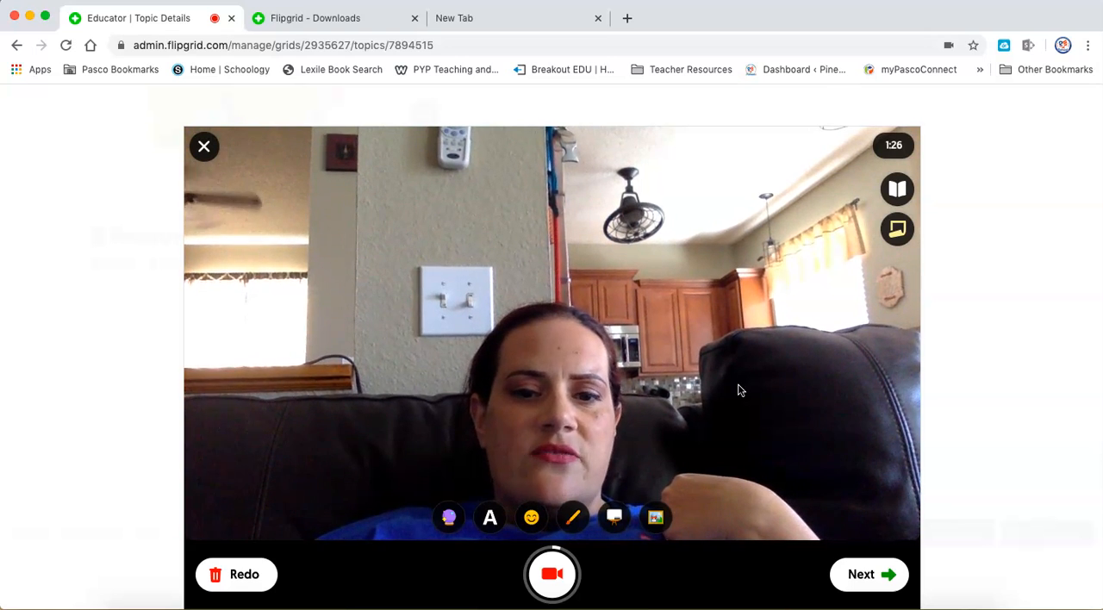
Look at the recorder's sticky note and close it empty, then view and close the topic prompt.
left_click(897, 230)
left_click(776, 307)
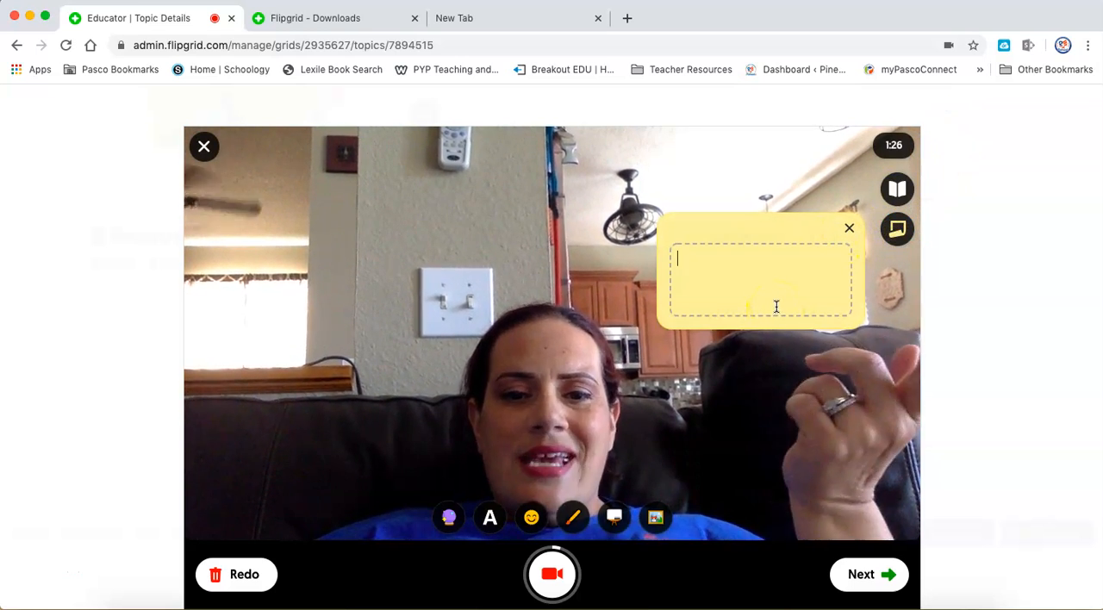
left_click(732, 268)
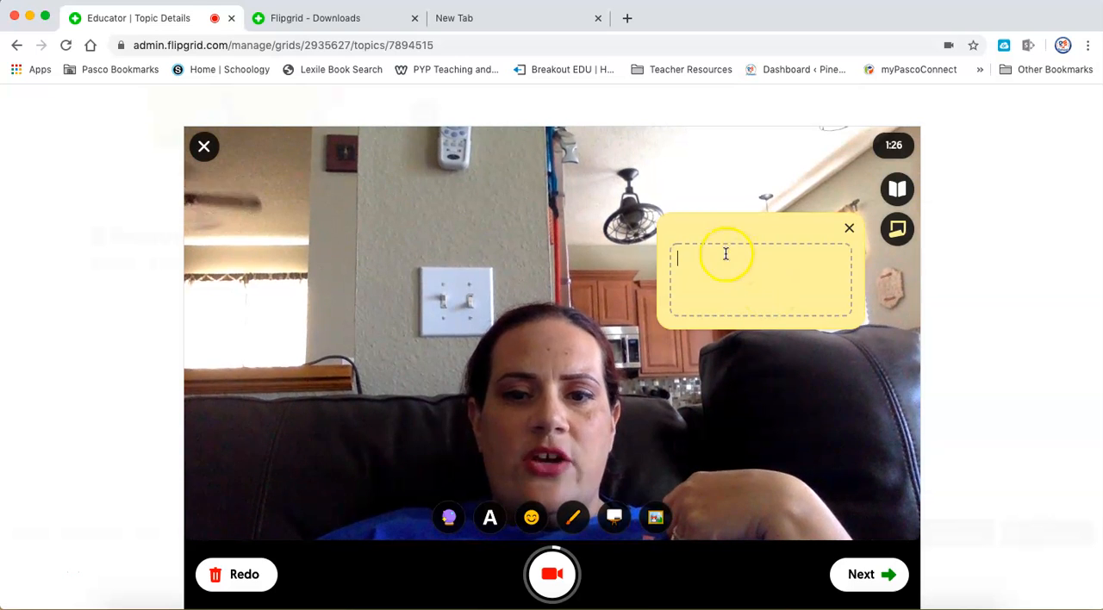
left_click(848, 230)
left_click(898, 191)
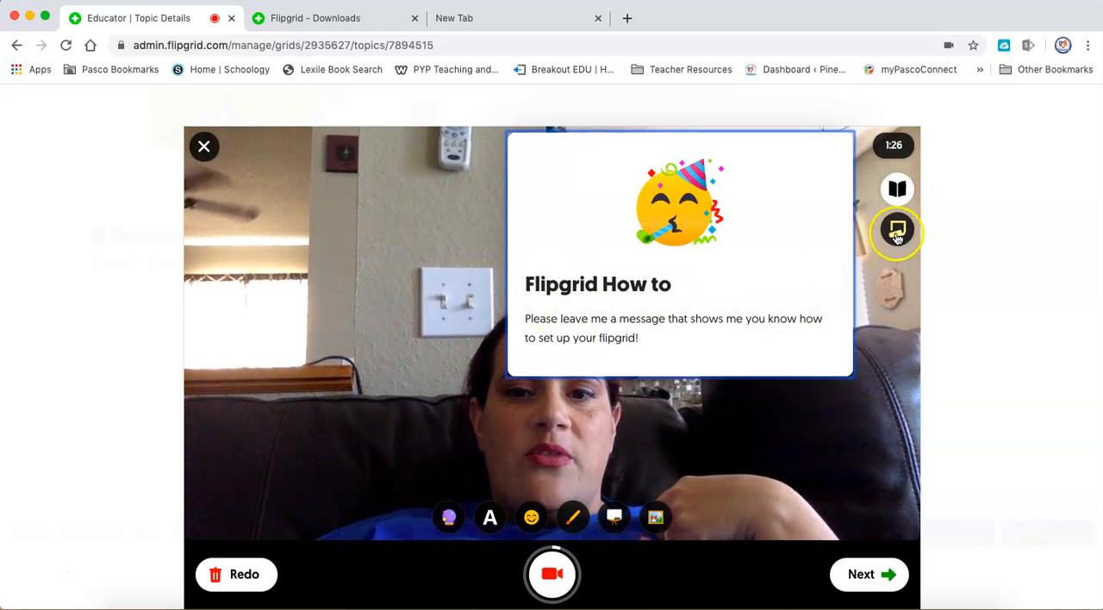
left_click(896, 188)
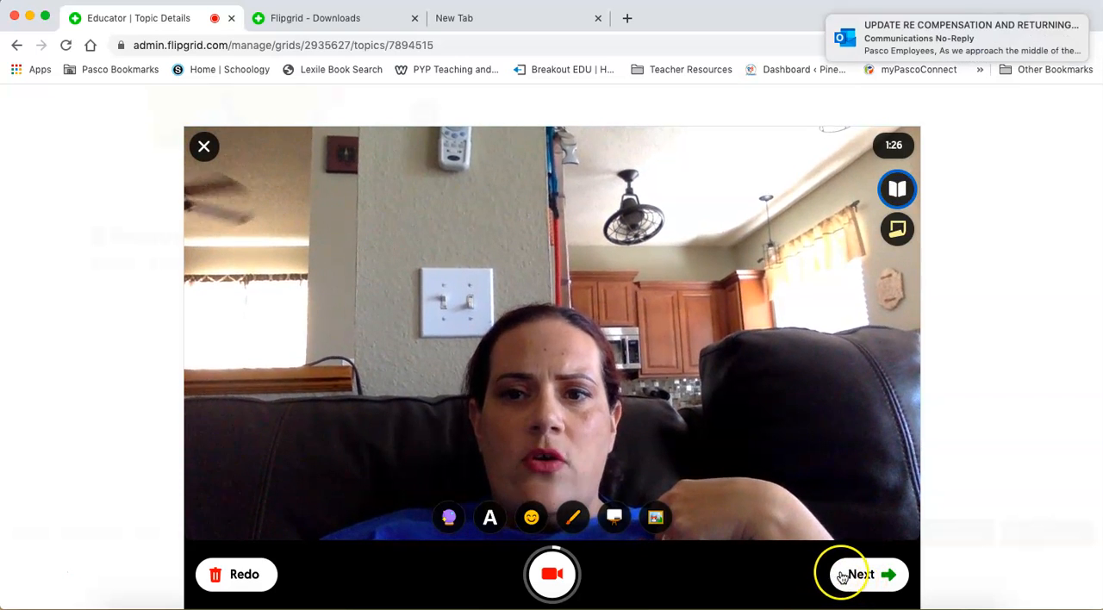
Accept the recorded clip with a new selfie as its cover and submit the video response.
left_click(867, 575)
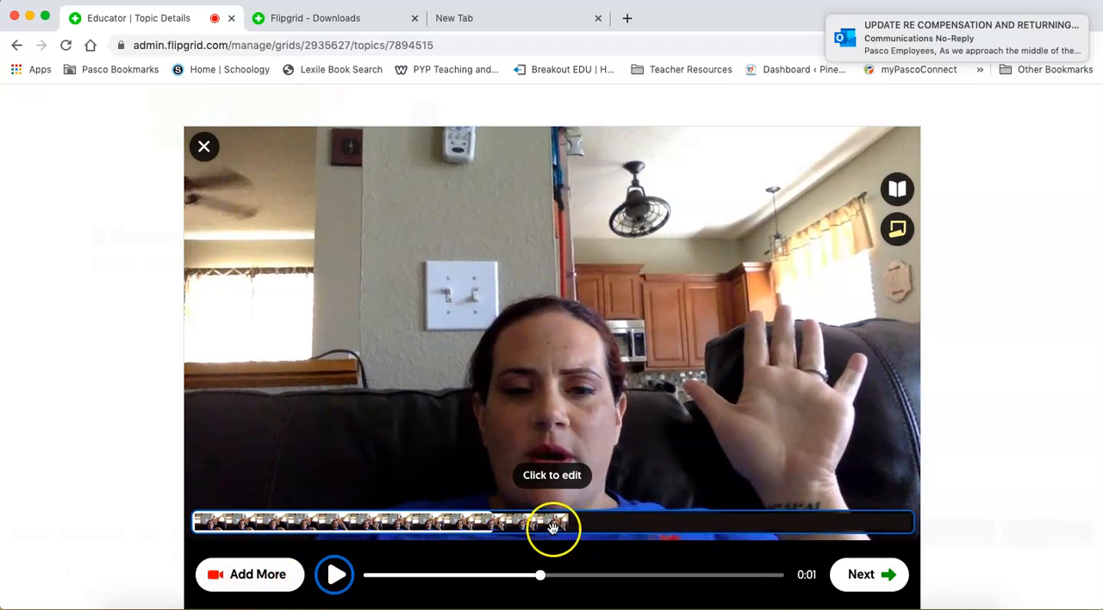
left_click(879, 585)
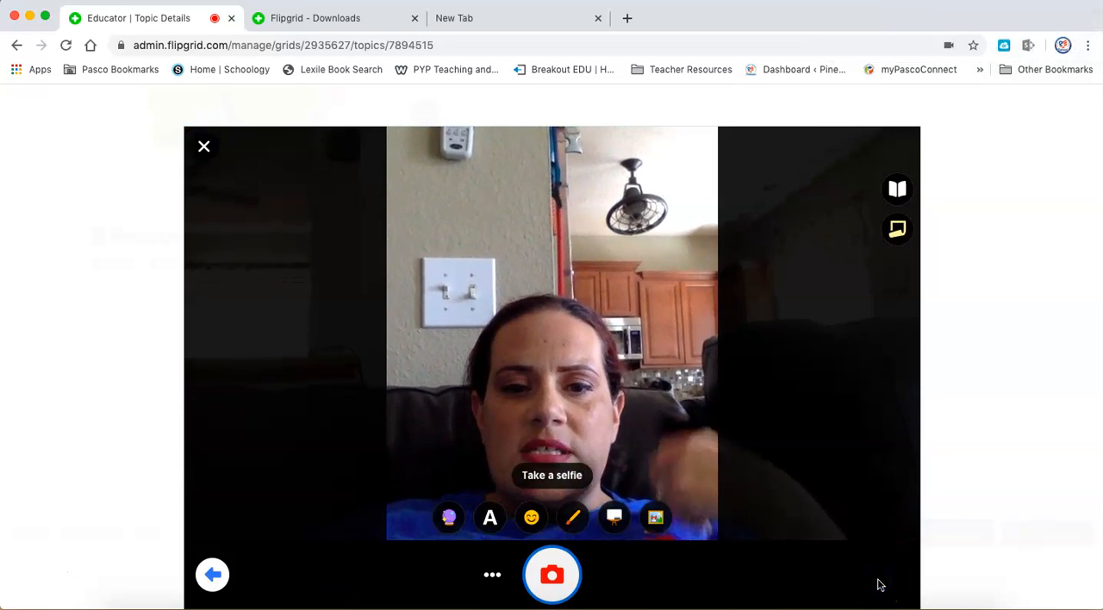
left_click(566, 576)
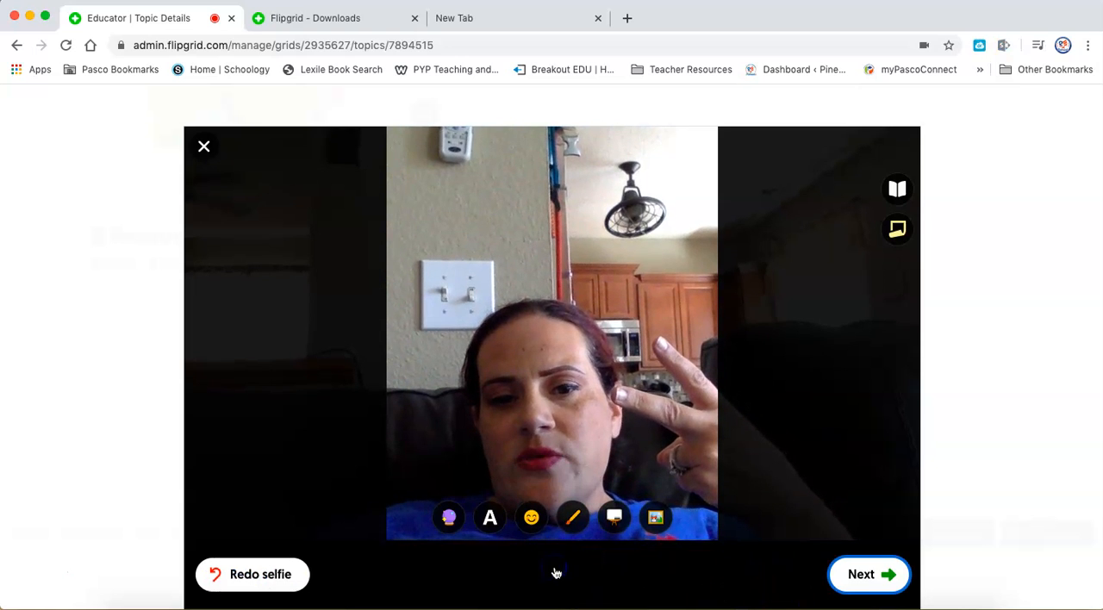
left_click(859, 579)
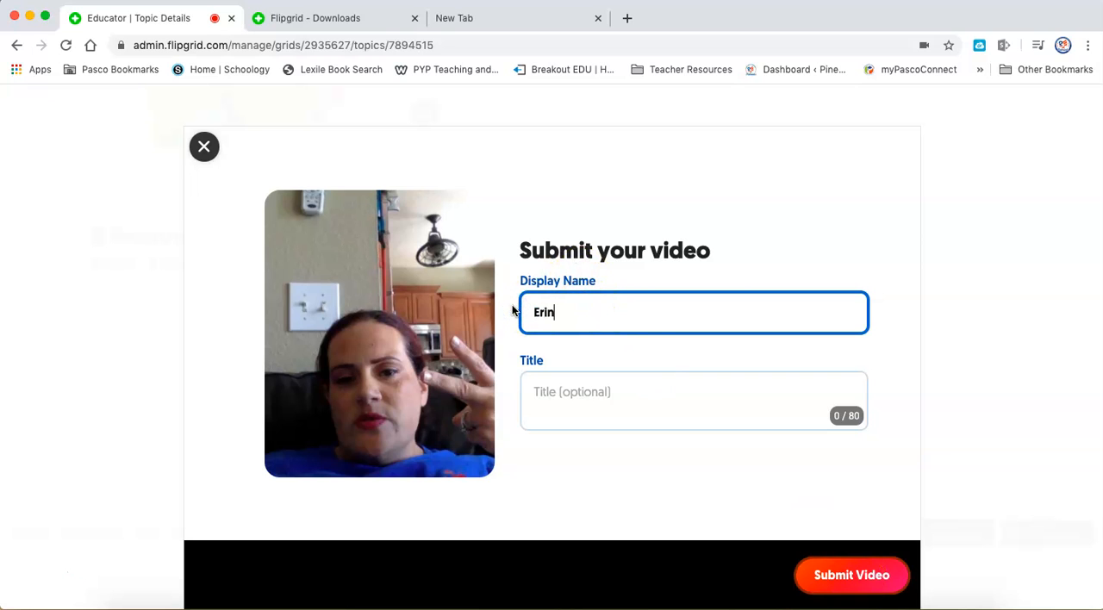
left_click(859, 579)
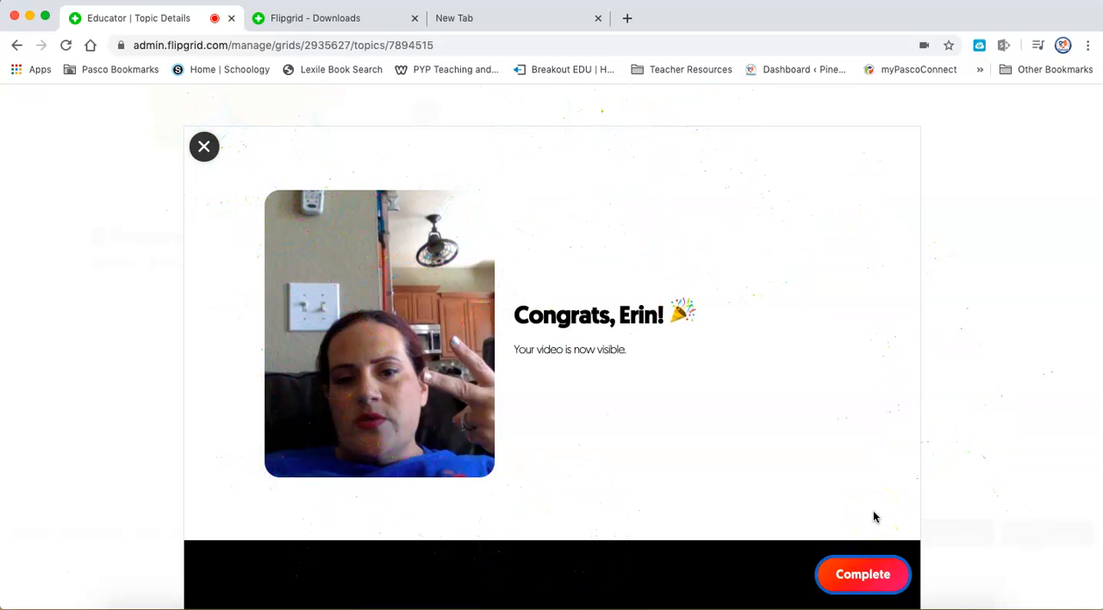
left_click(862, 583)
Open the submitted response from the topic's response list and play its video beside the feedback options.
left_click(705, 502)
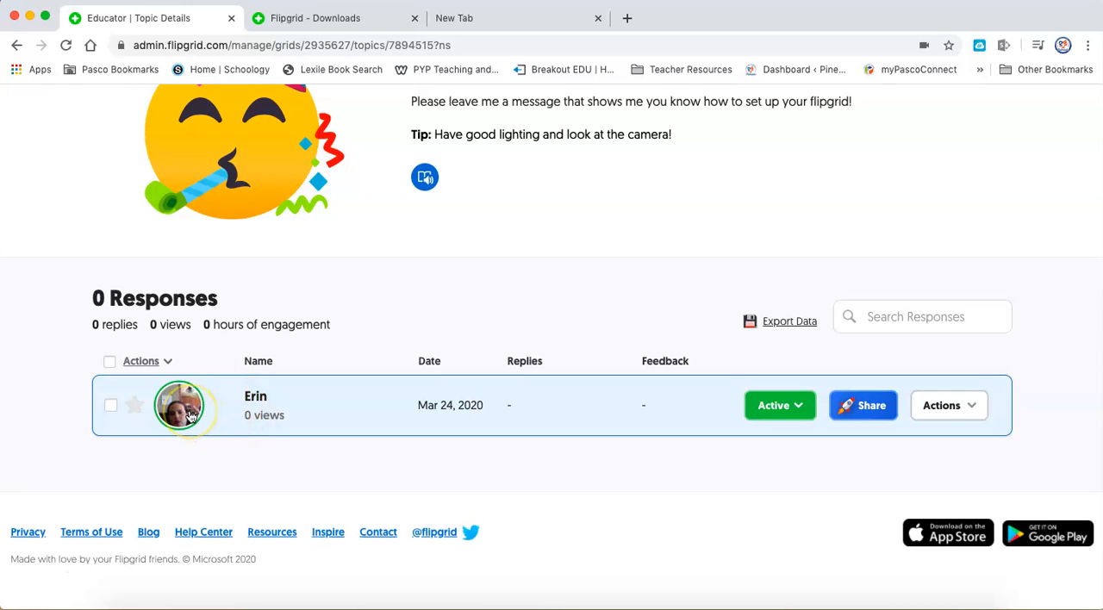
left_click(191, 416)
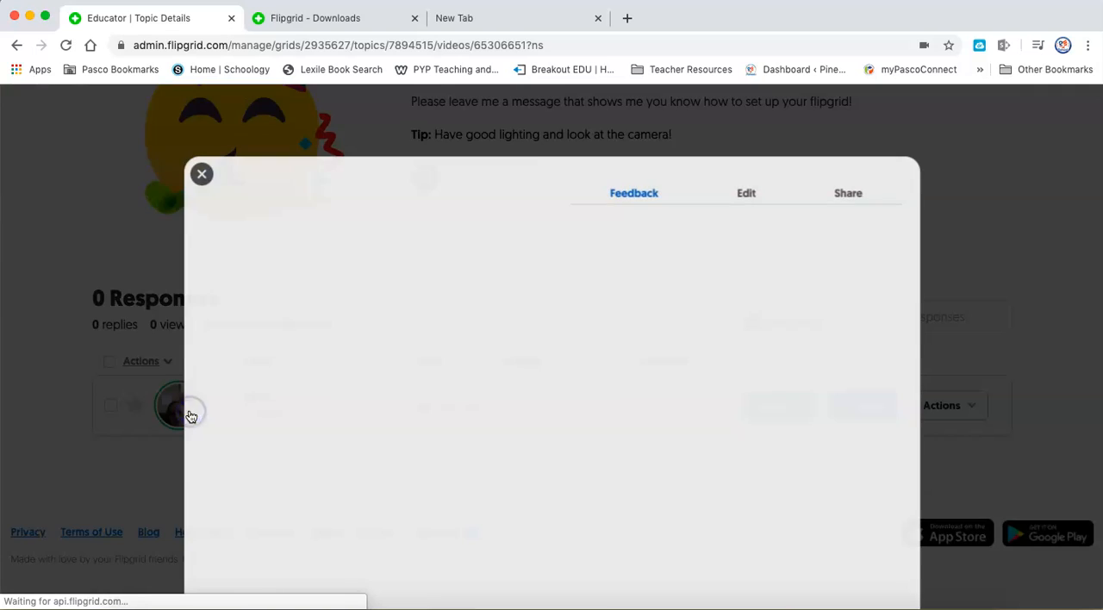
left_click(206, 425)
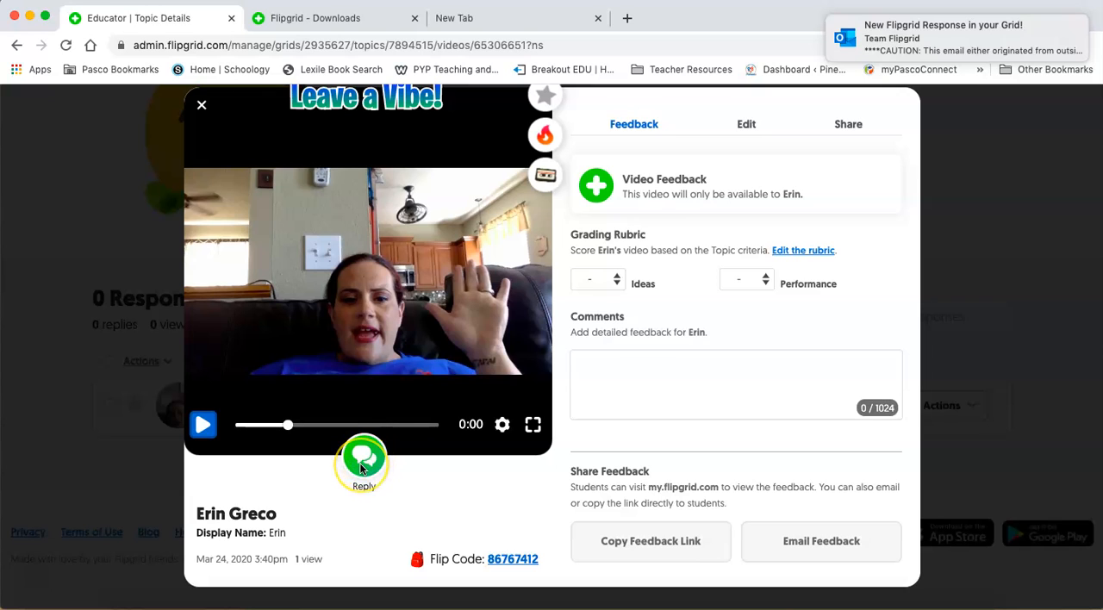
Look at the video reply recorder for the submitted response, then close it and the response.
left_click(362, 469)
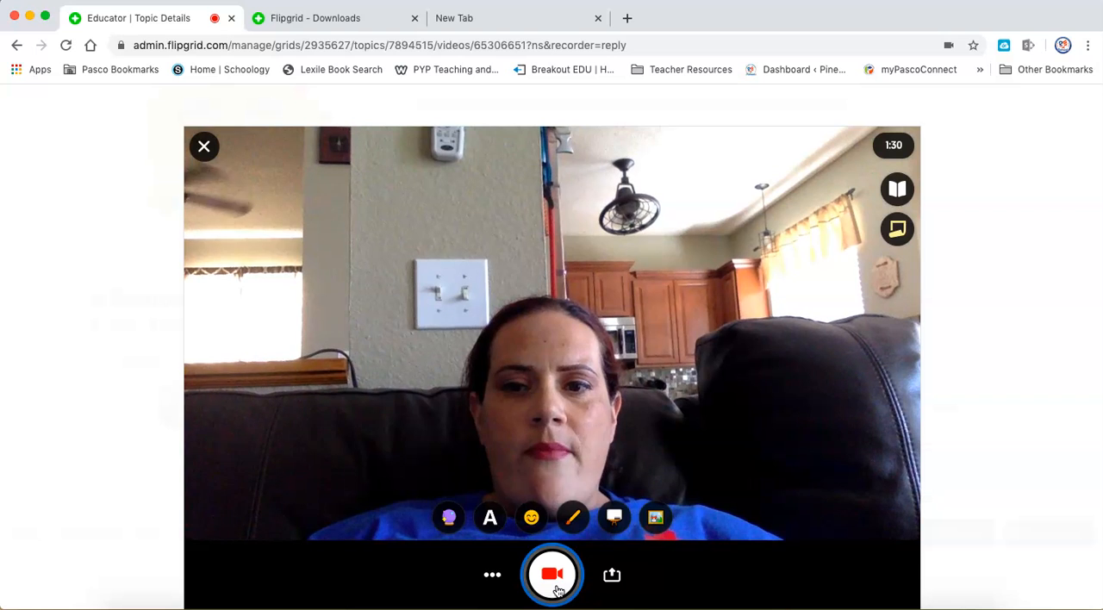
left_click(205, 148)
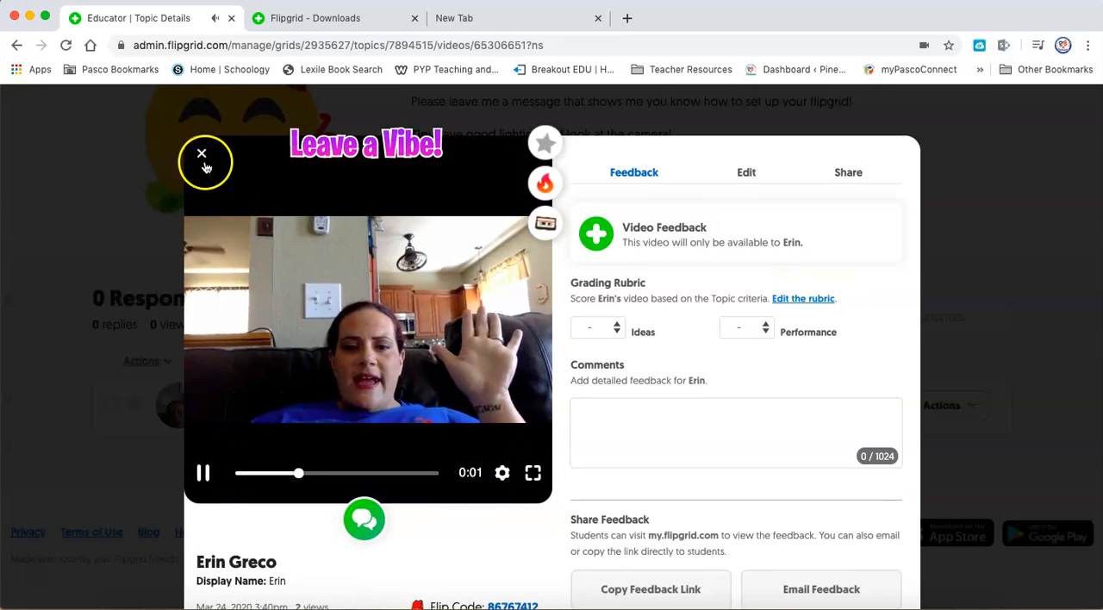
left_click(203, 155)
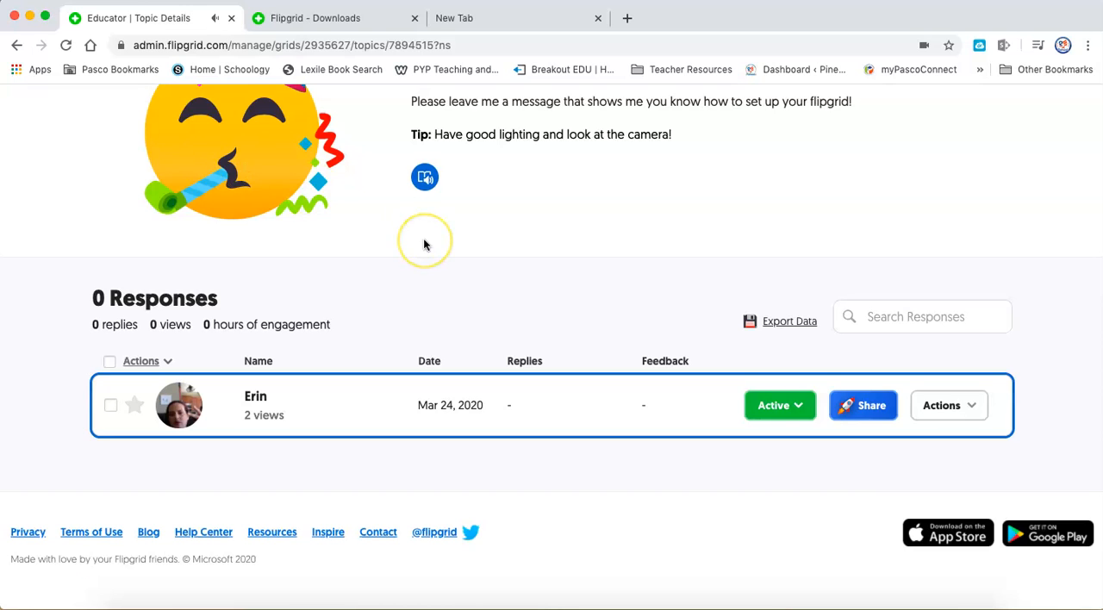
scroll(424, 245, "up", 3)
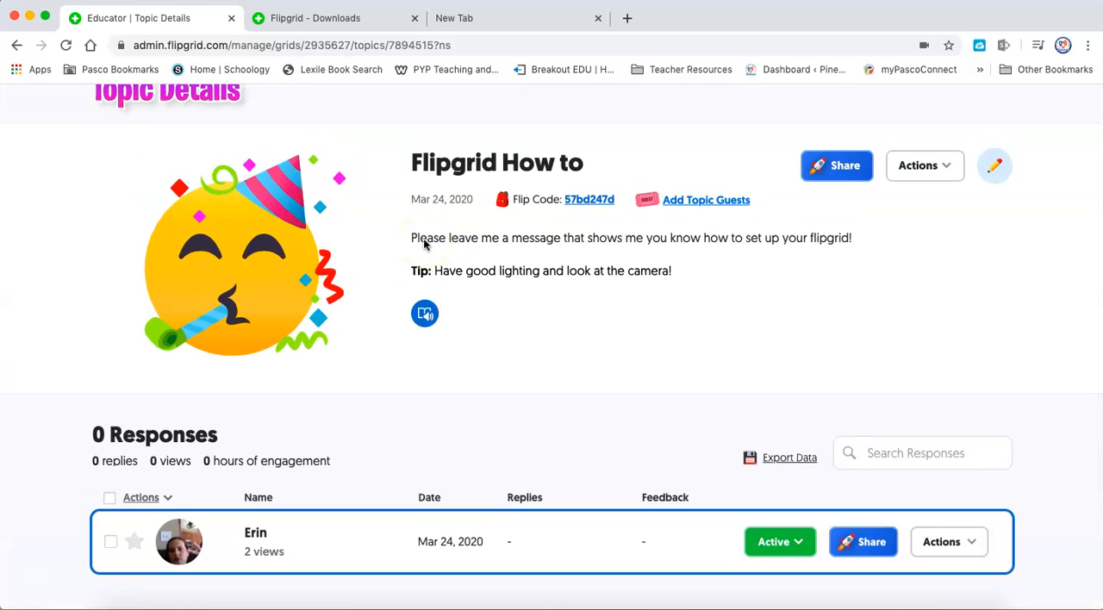
scroll(423, 244, "down", 1)
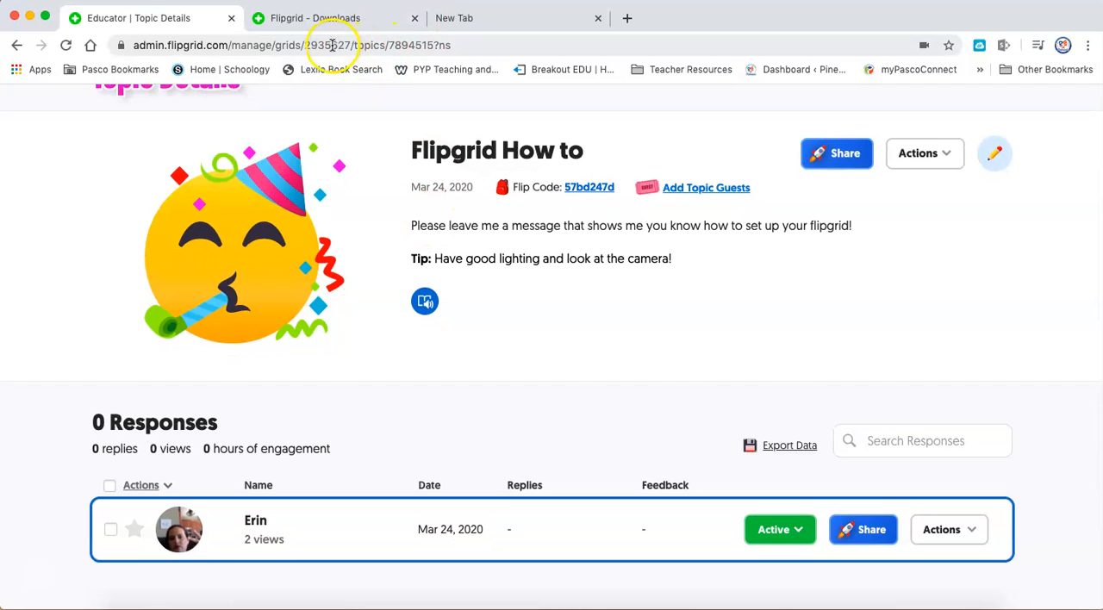
scroll(384, 188, "up", 3)
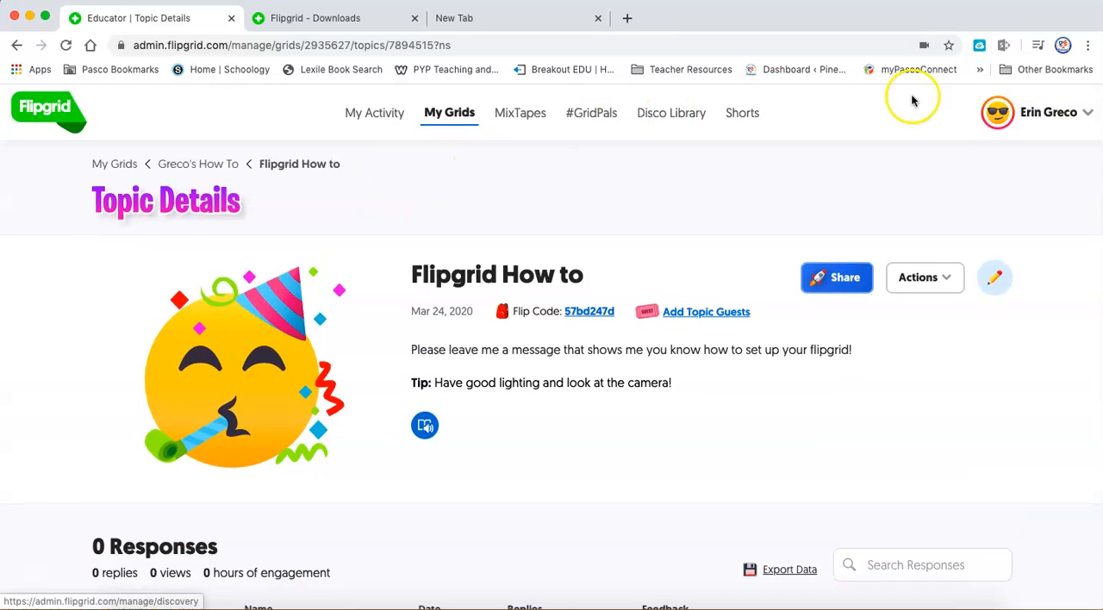
left_click(1024, 115)
left_click(998, 125)
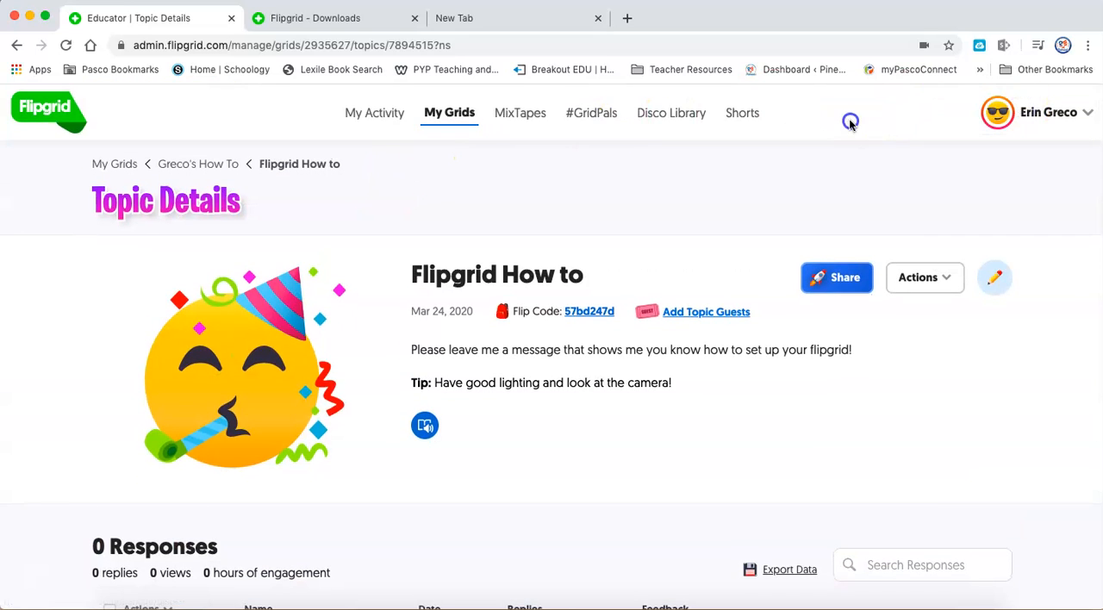
Reopen the Flipgrid How to topic through the How To grid in the list of grids.
left_click(455, 115)
scroll(517, 368, "down", 5)
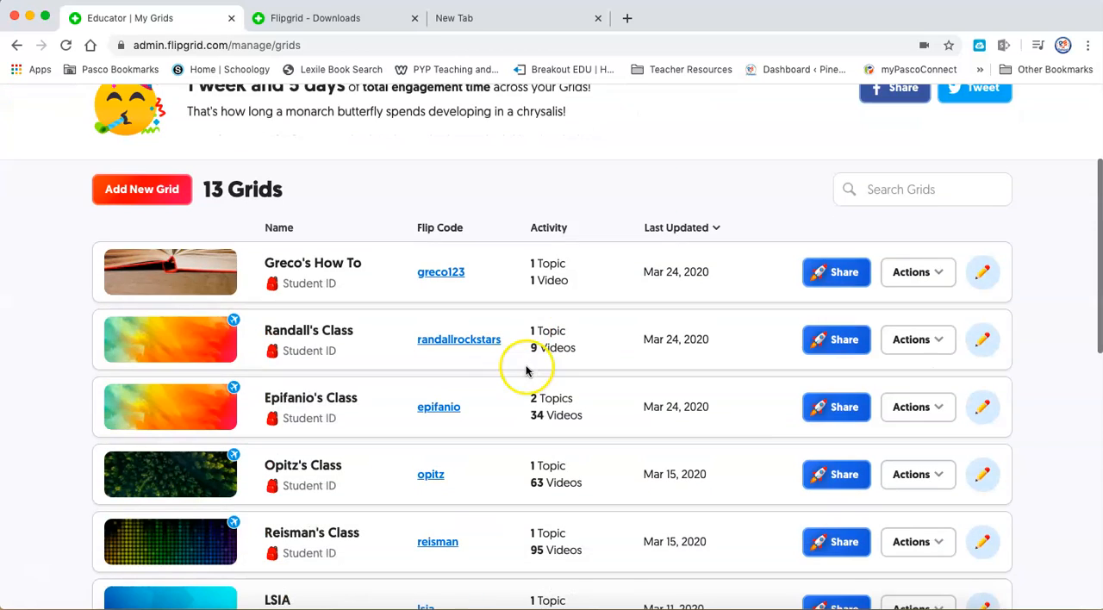
left_click(305, 266)
scroll(303, 259, "down", 5)
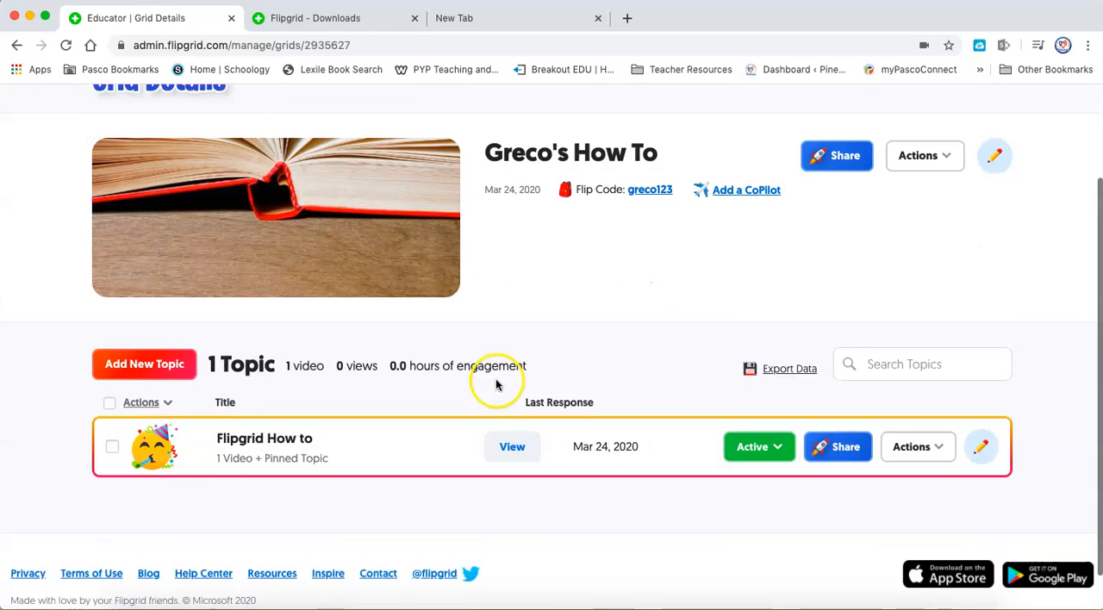
left_click(246, 424)
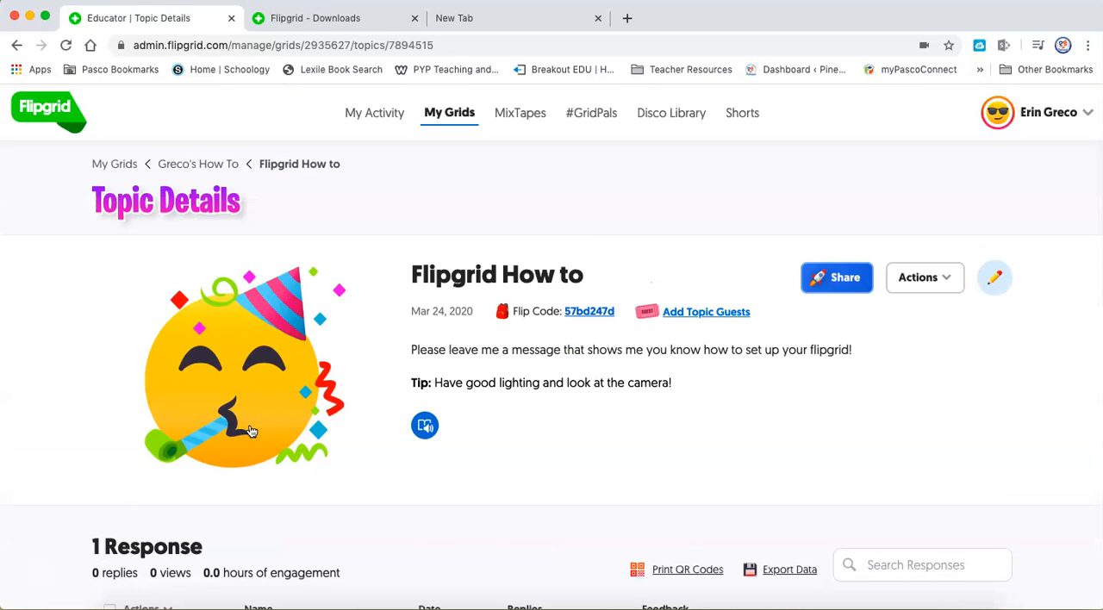
Open the student's response from the topic's response list, pause its video and close the response.
scroll(251, 431, "down", 4)
left_click(253, 406)
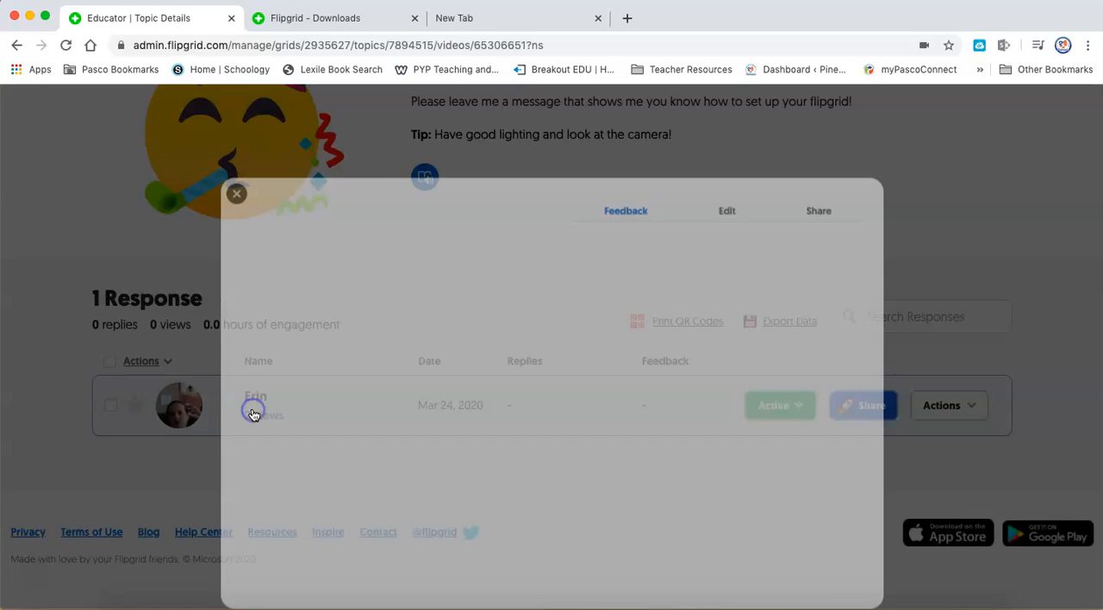
left_click(202, 493)
left_click(201, 173)
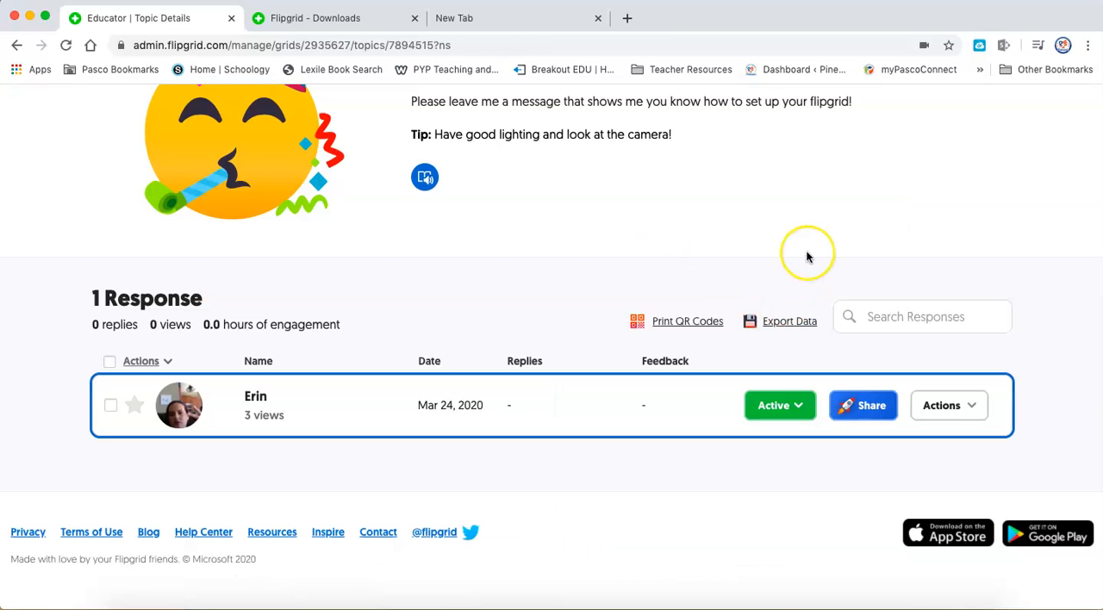